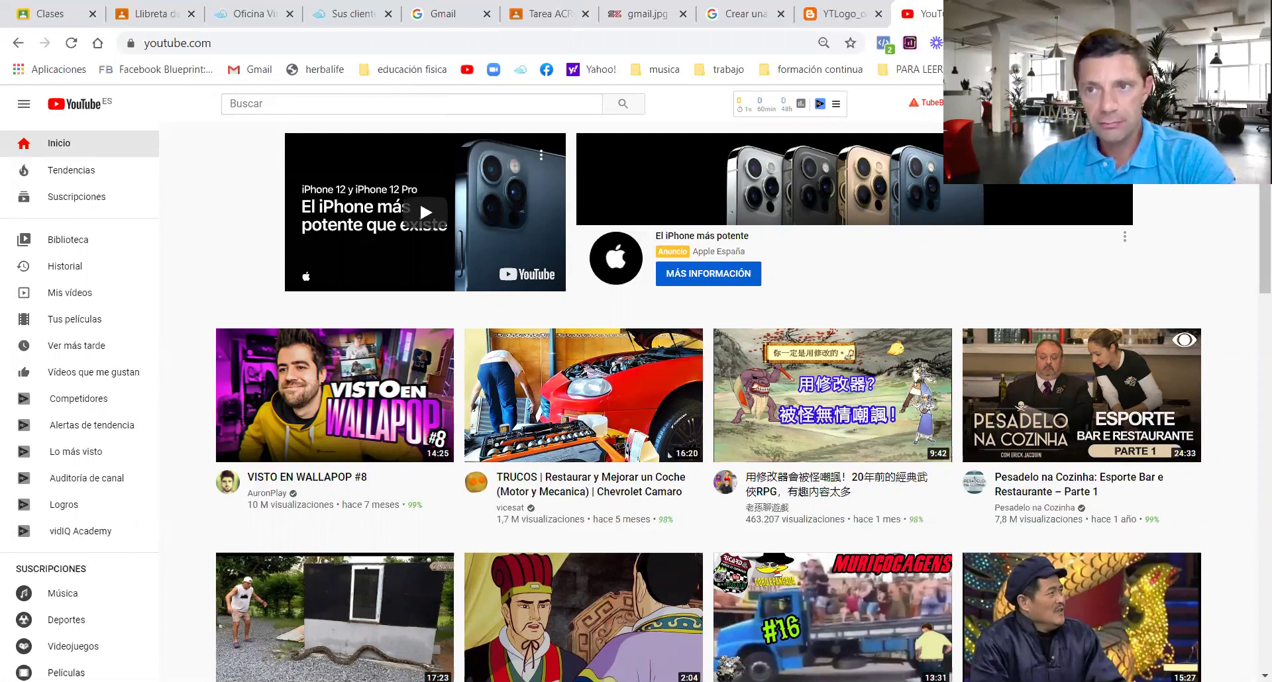
- Go to YouTube Studio for the account's channel and open its settings
left_click(1245, 103)
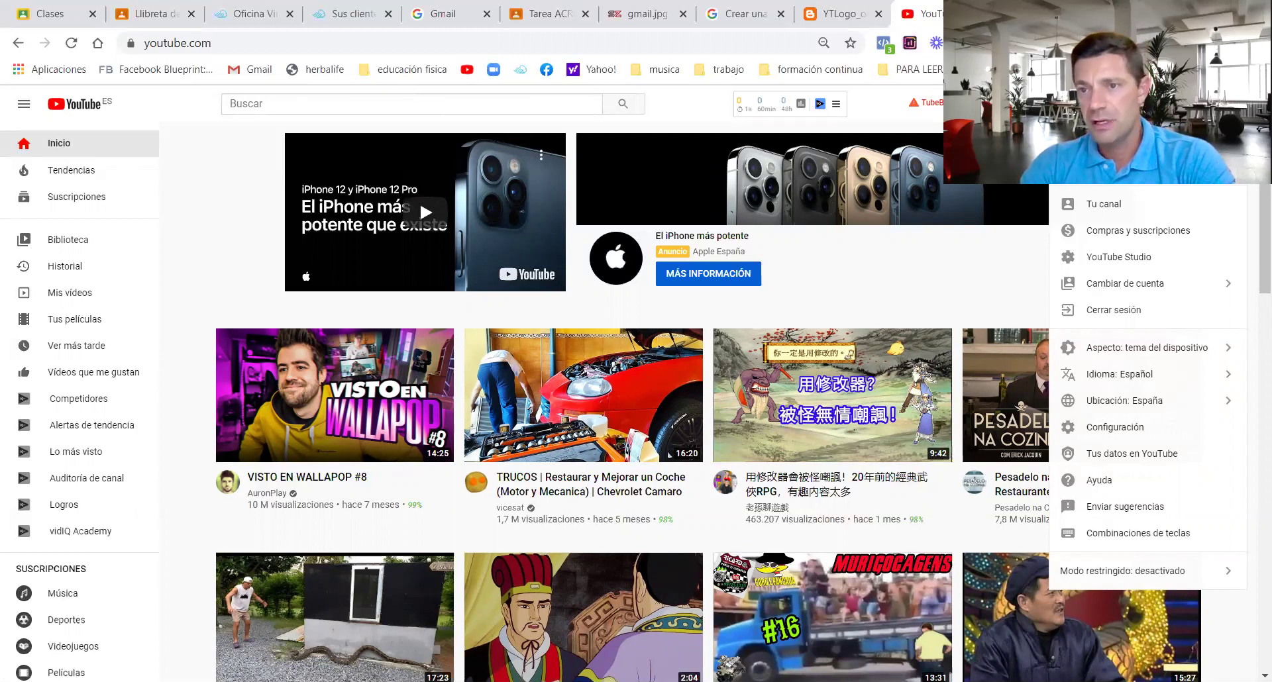
left_click(1145, 258)
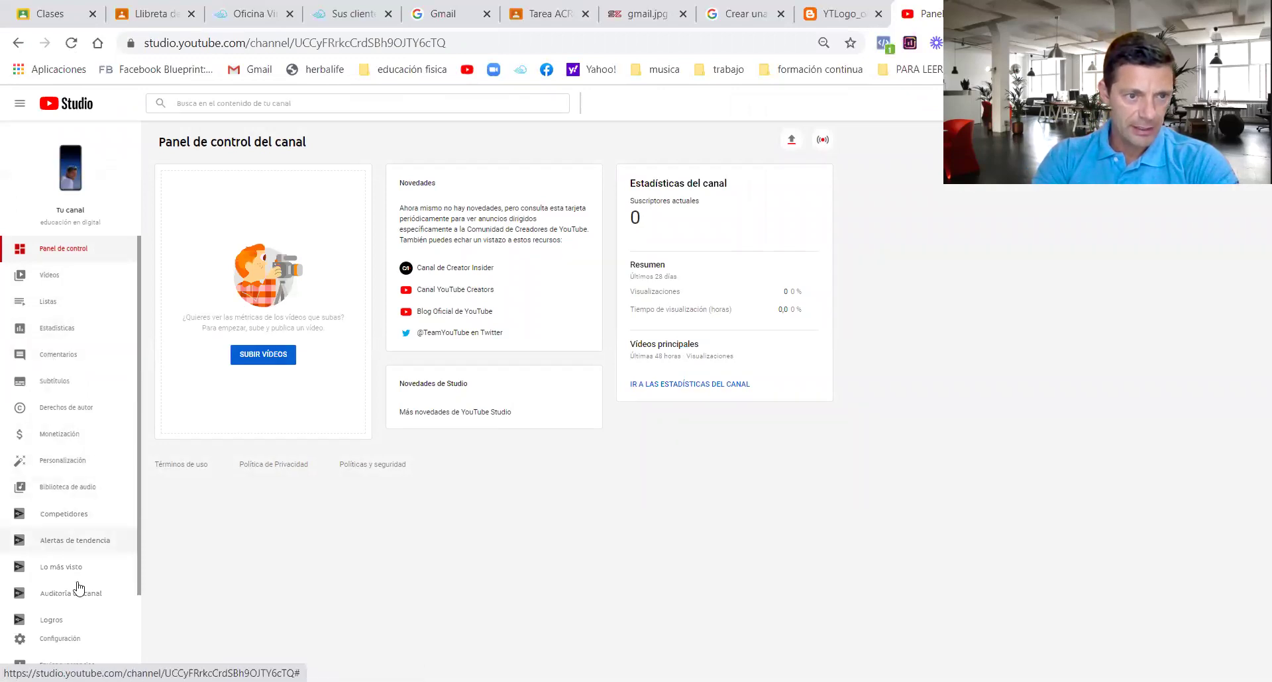
left_click(65, 640)
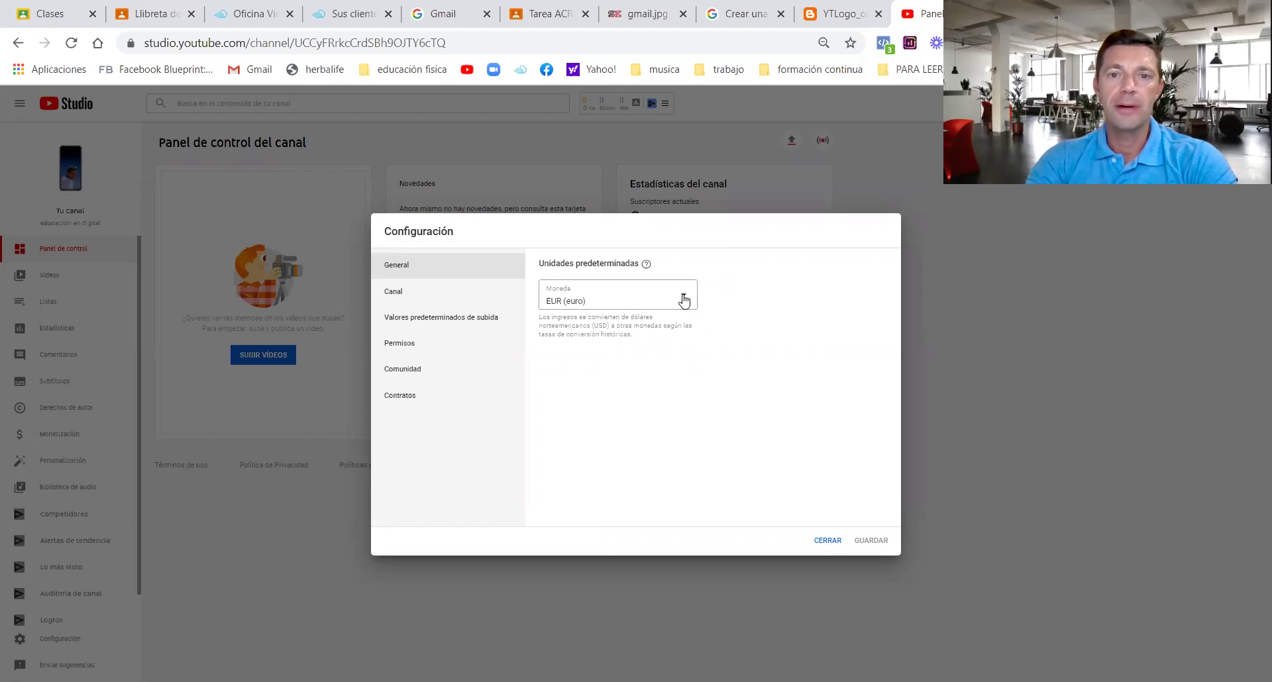
- Add "marketing digital" and "creacion de paginas web" to the channel's keywords
left_click(421, 301)
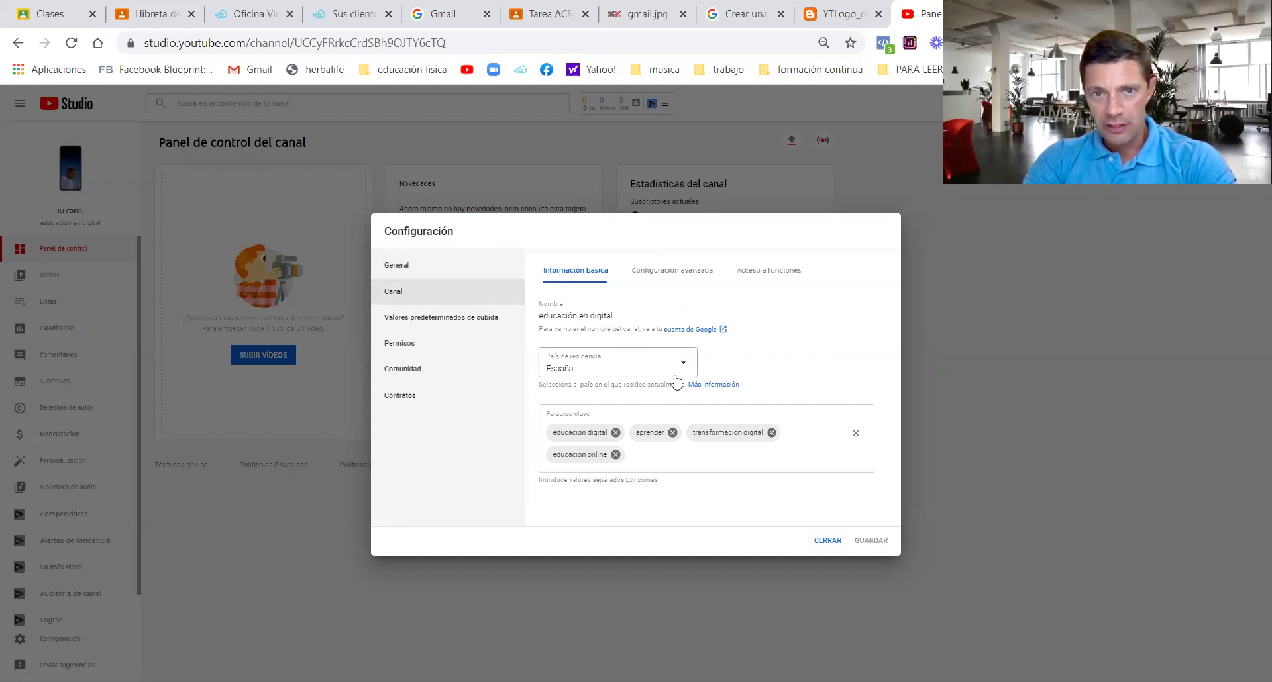
left_click(649, 457)
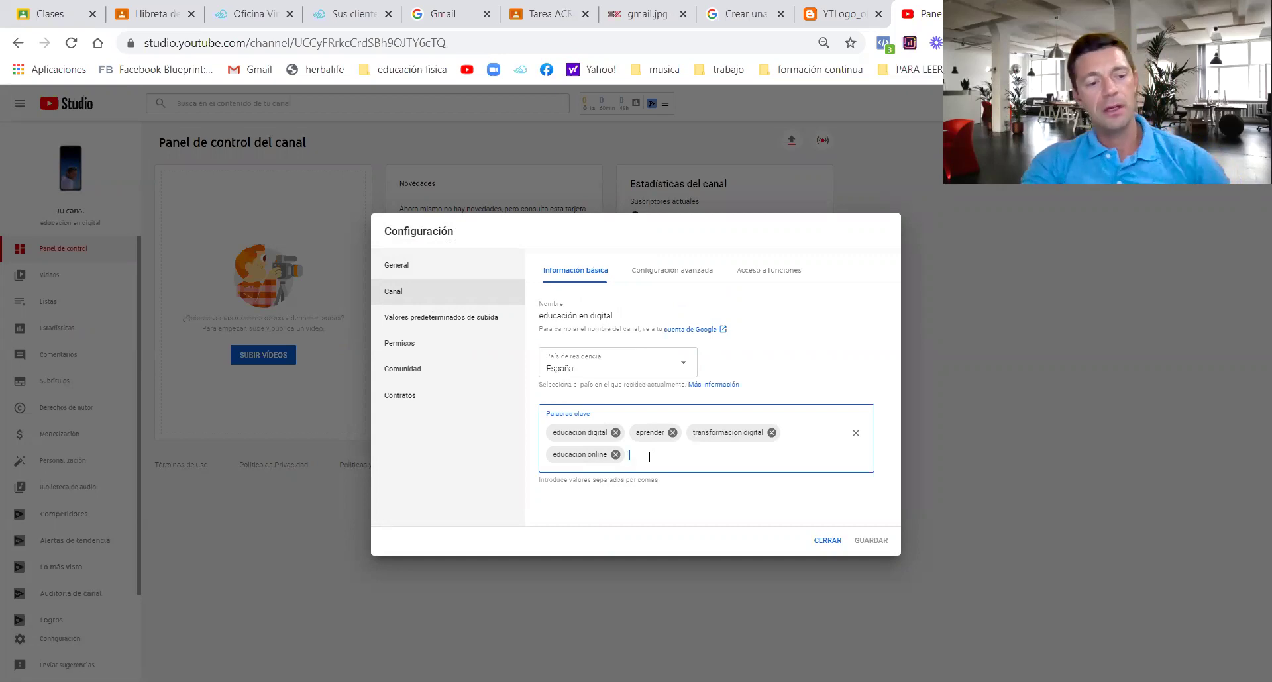
type("mark")
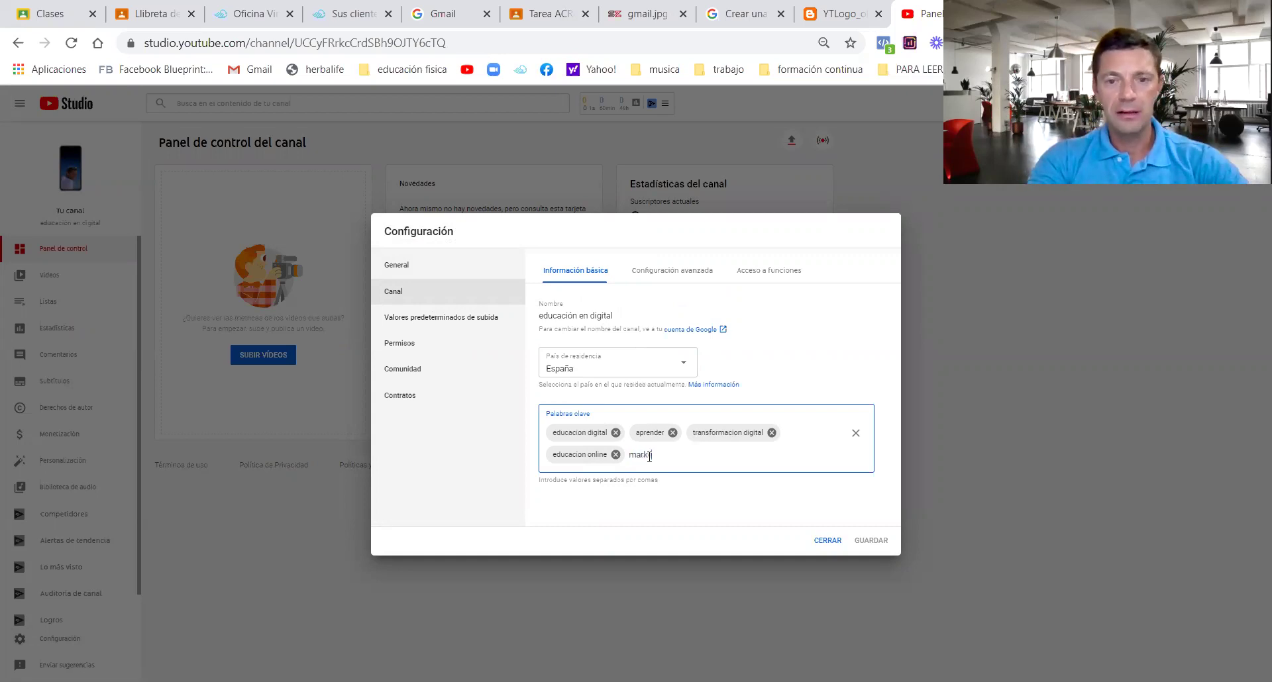
type("etting")
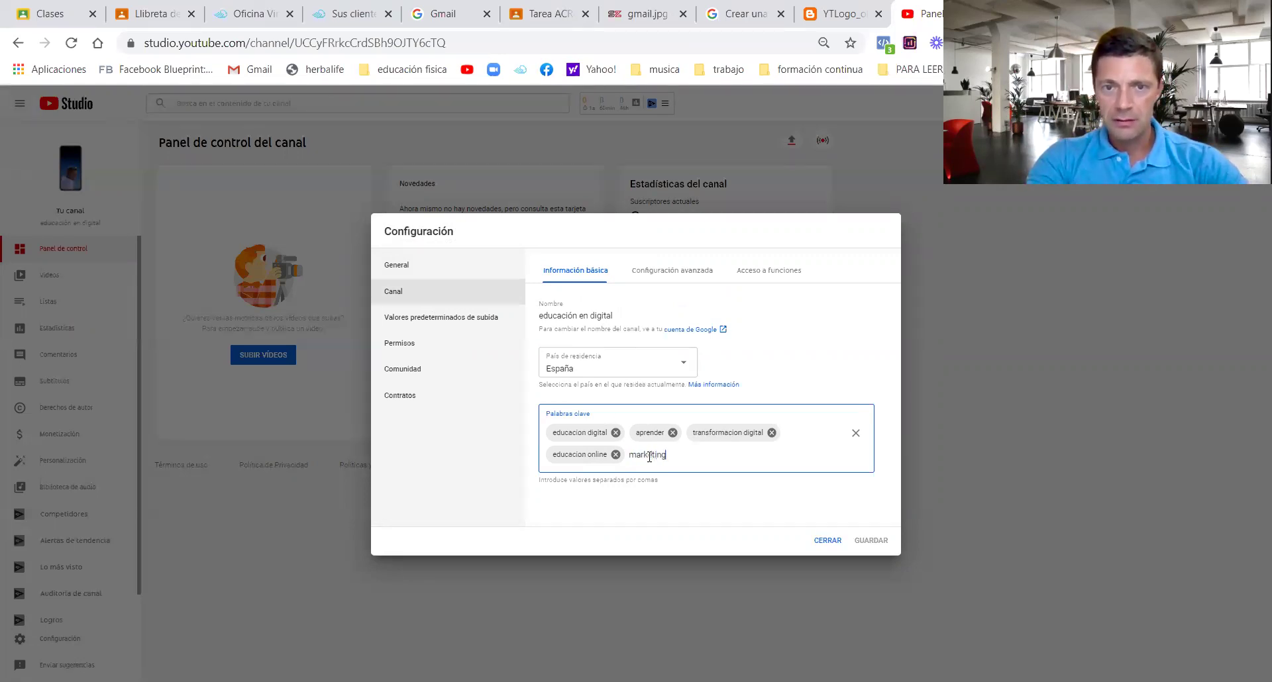
type(" digital,creacion de paginas web,")
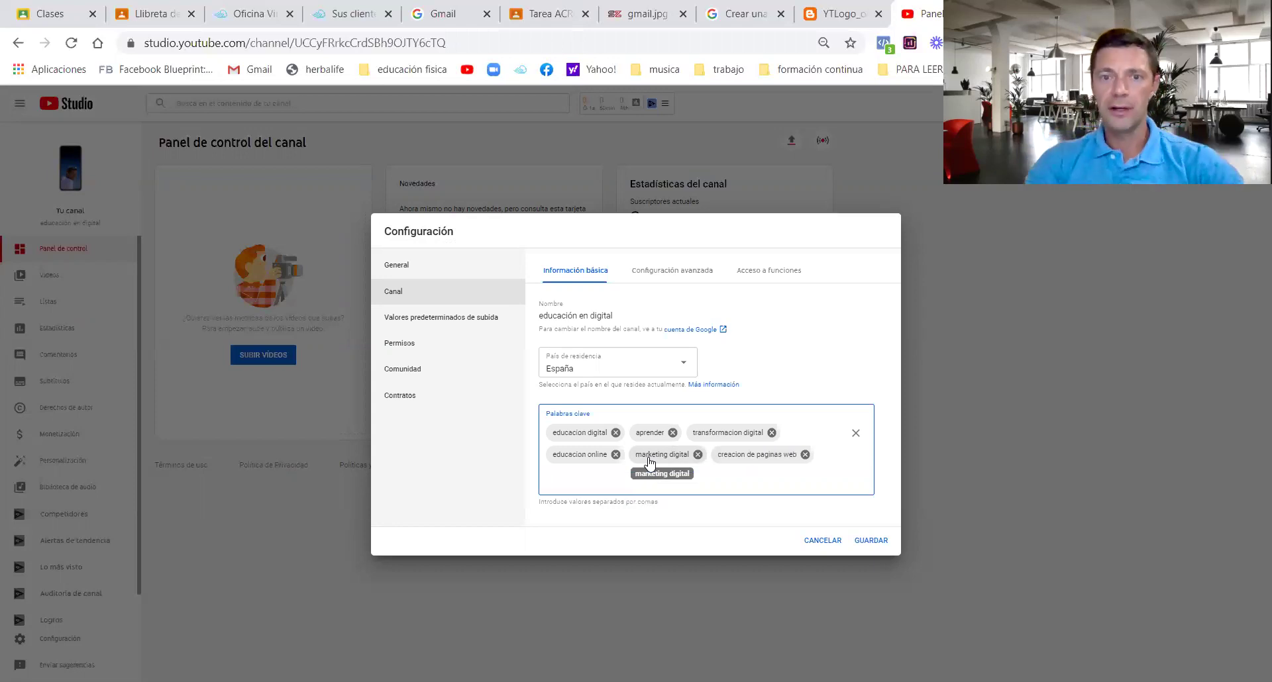
- Review the channel's advanced settings and the requirements for the features that need phone verification
left_click(667, 272)
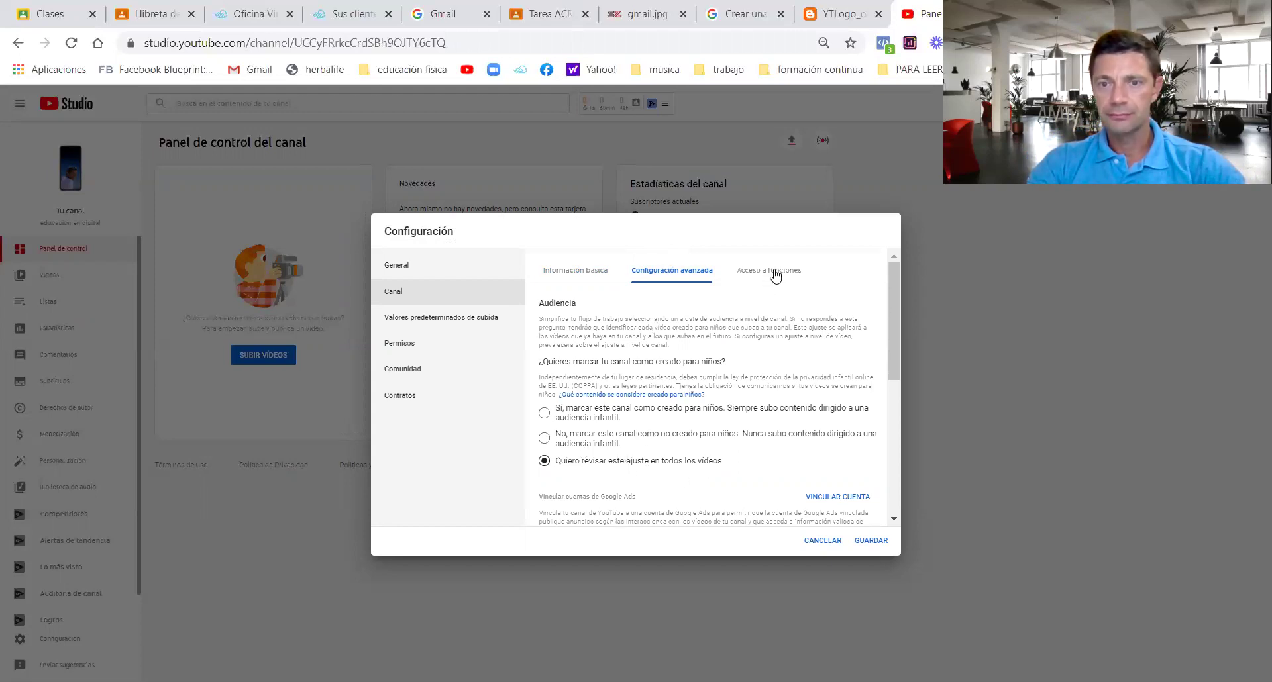
left_click_drag(894, 319, 900, 417)
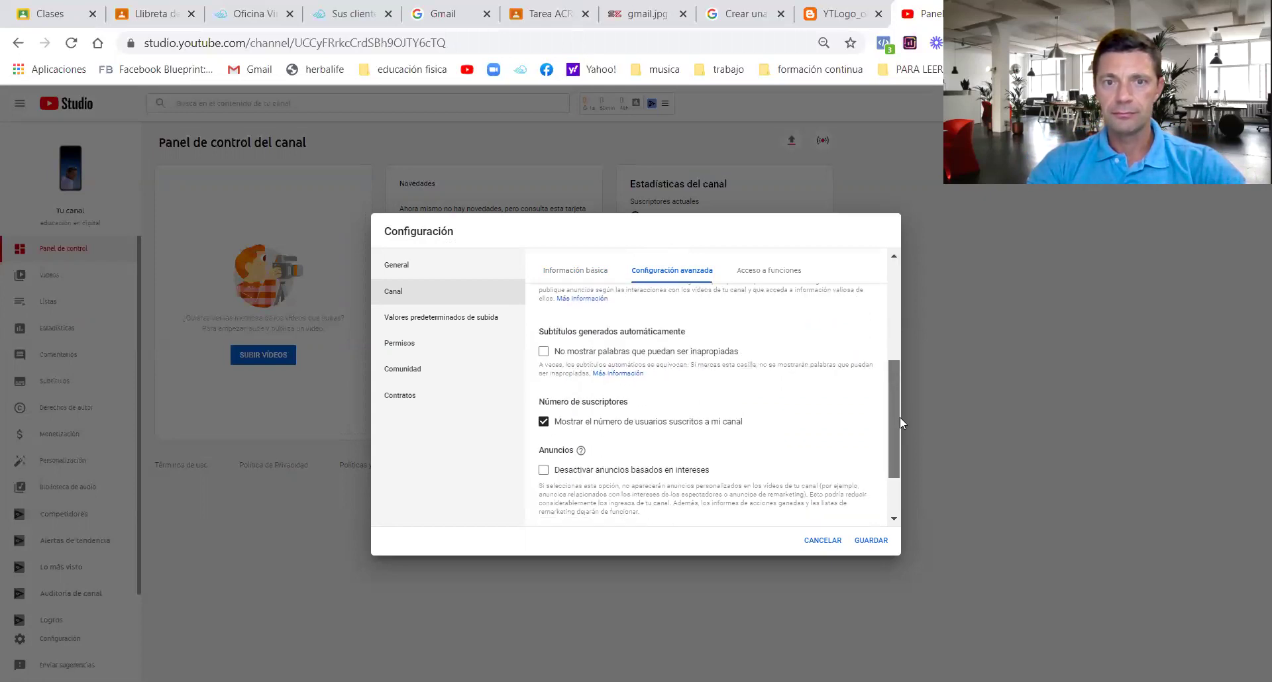
left_click_drag(900, 418, 905, 443)
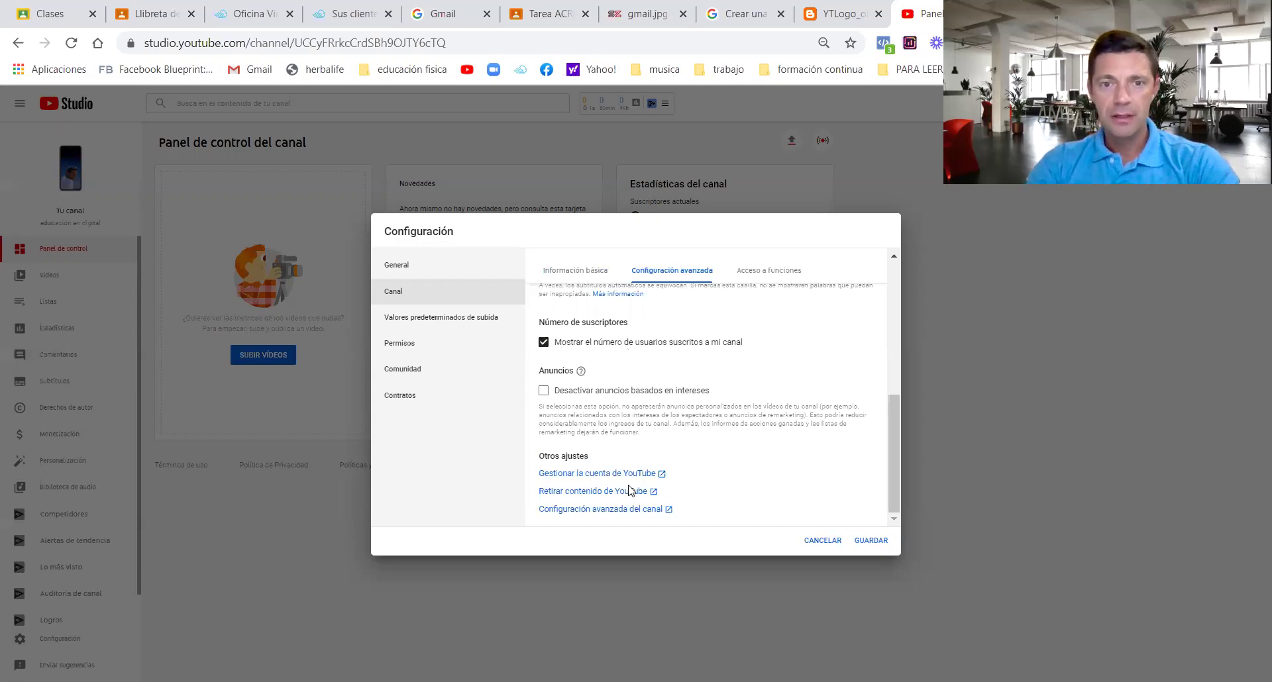
left_click(776, 275)
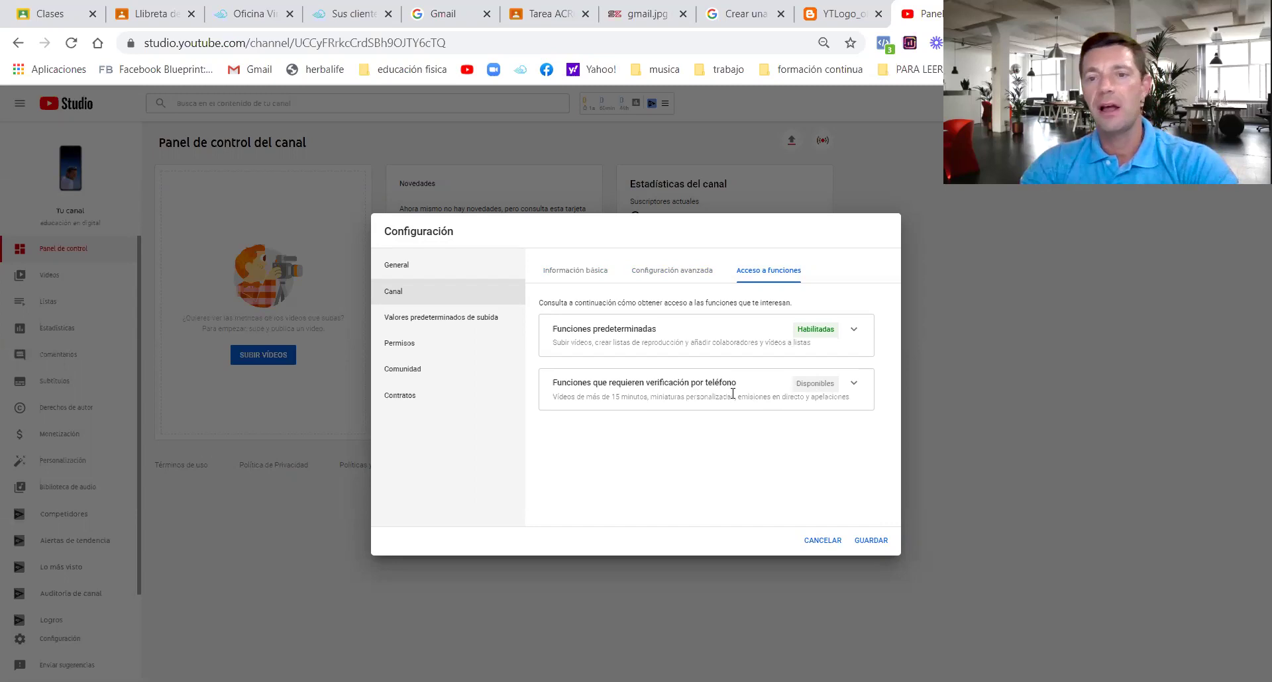
left_click(854, 384)
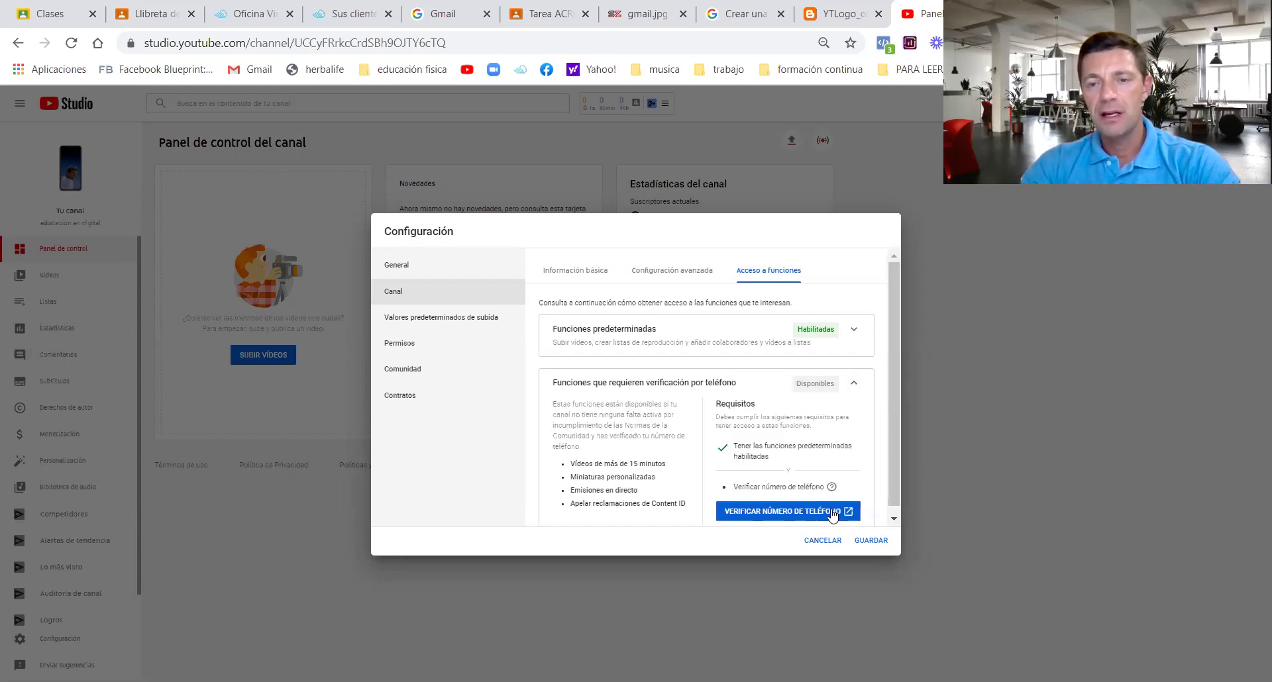
scroll(896, 436, "down", 1)
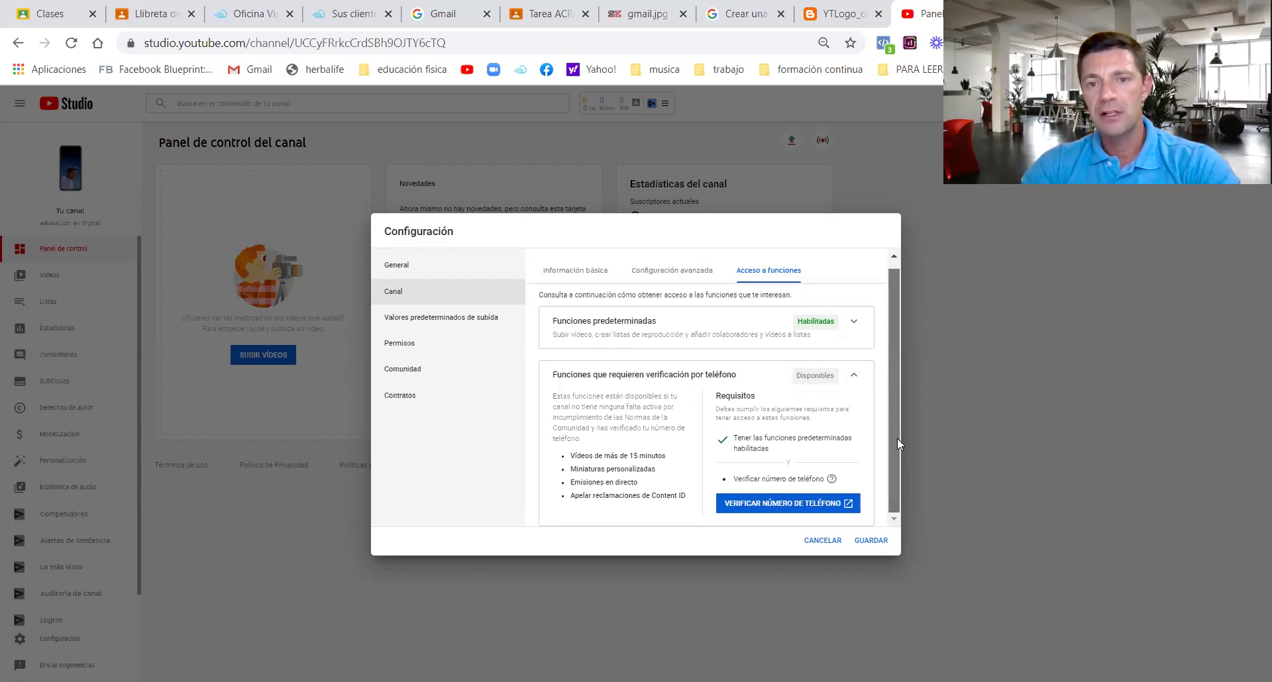
- Examine the phone verification form for España with the voice-call and text-message code options, and close it without submitting
left_click(831, 506)
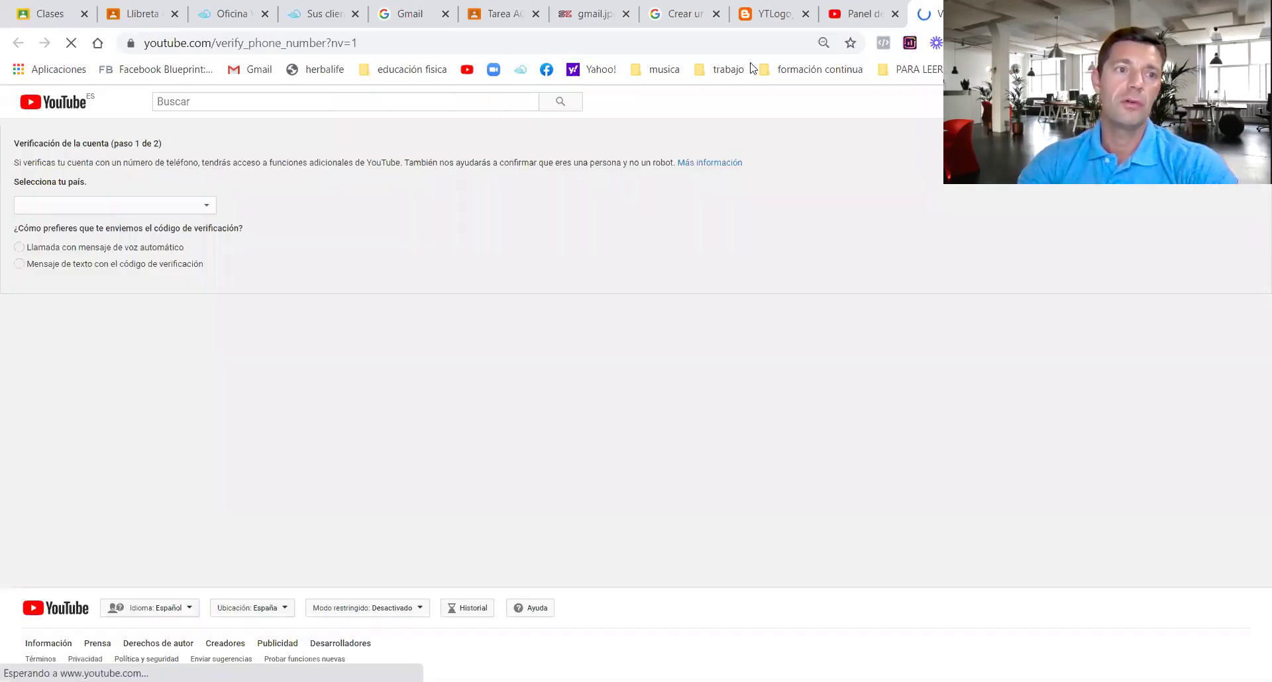
left_click(208, 206)
left_click(307, 215)
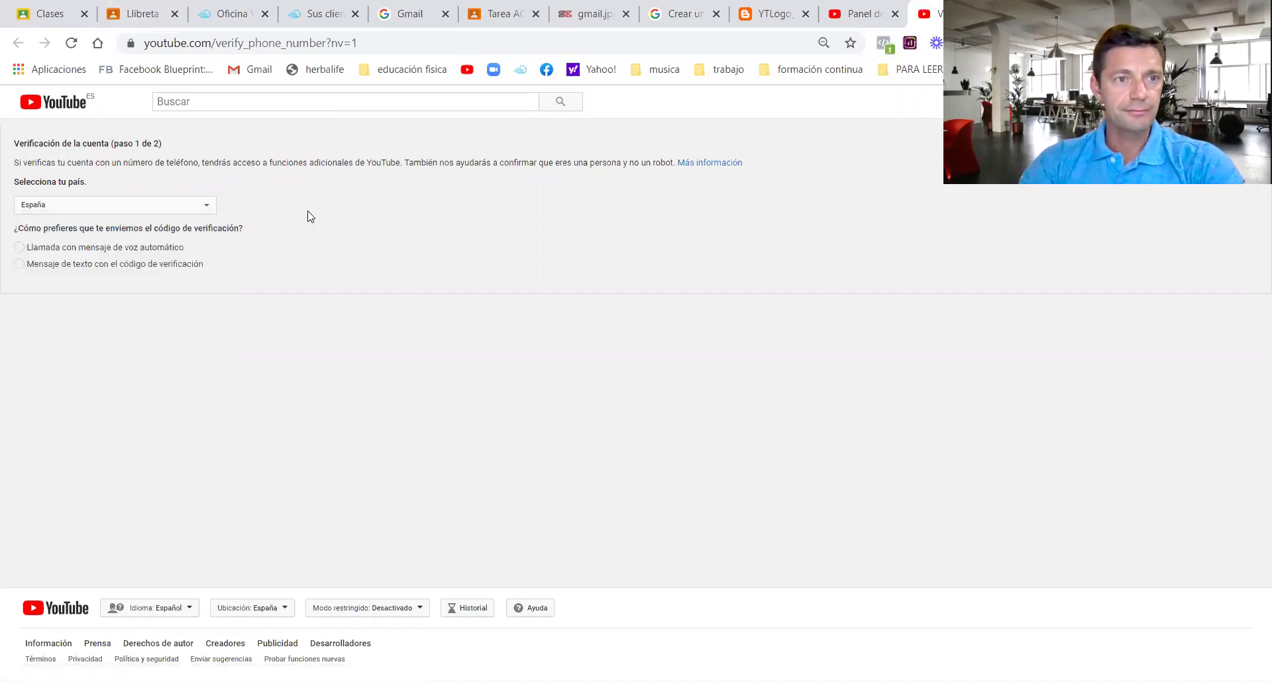
left_click(129, 249)
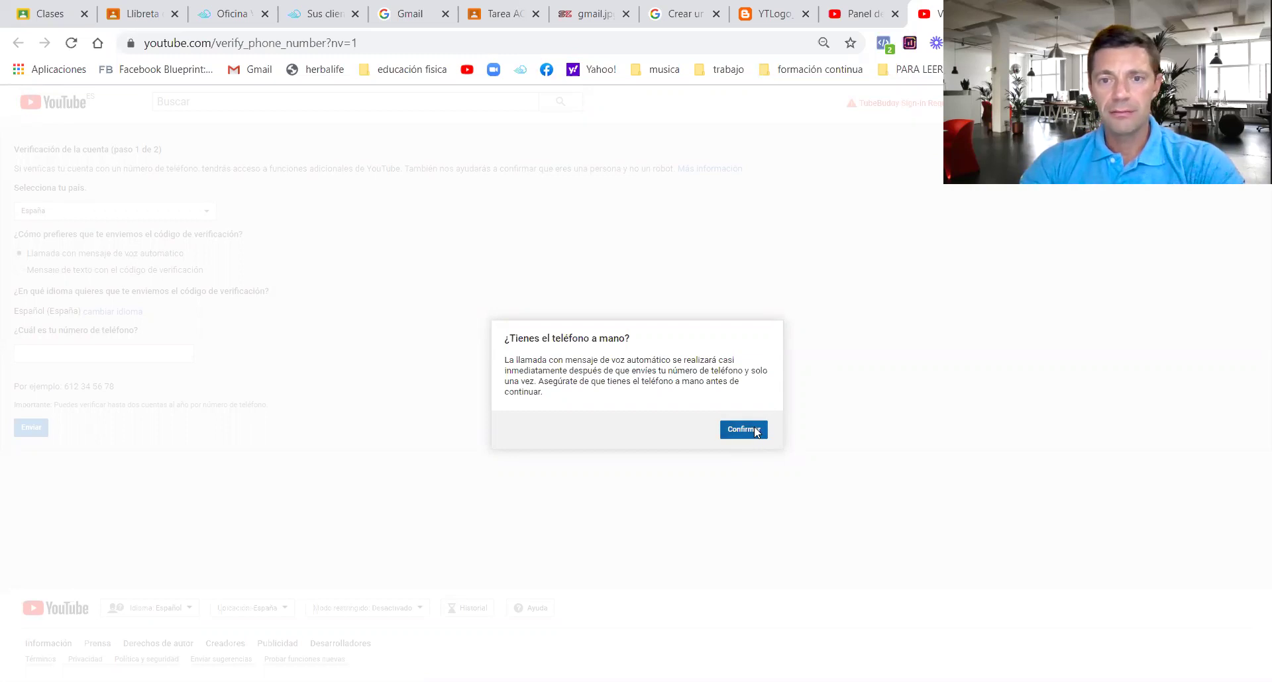
left_click(751, 433)
left_click(75, 355)
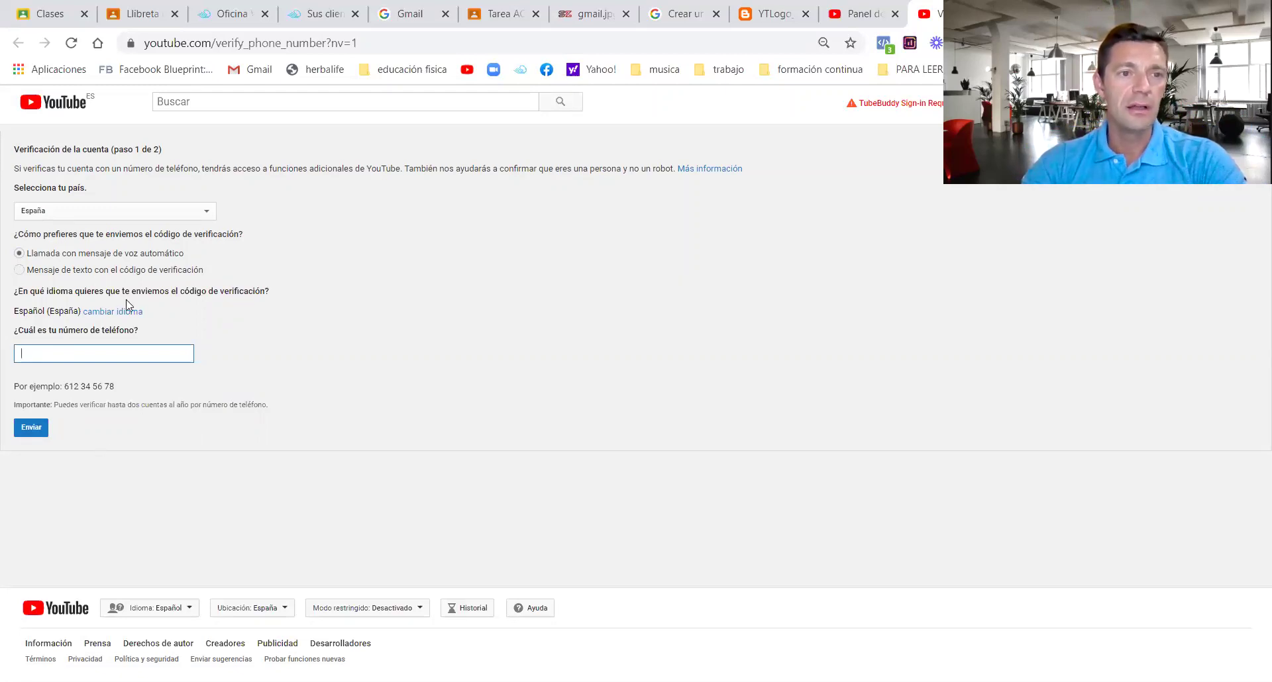
left_click(19, 270)
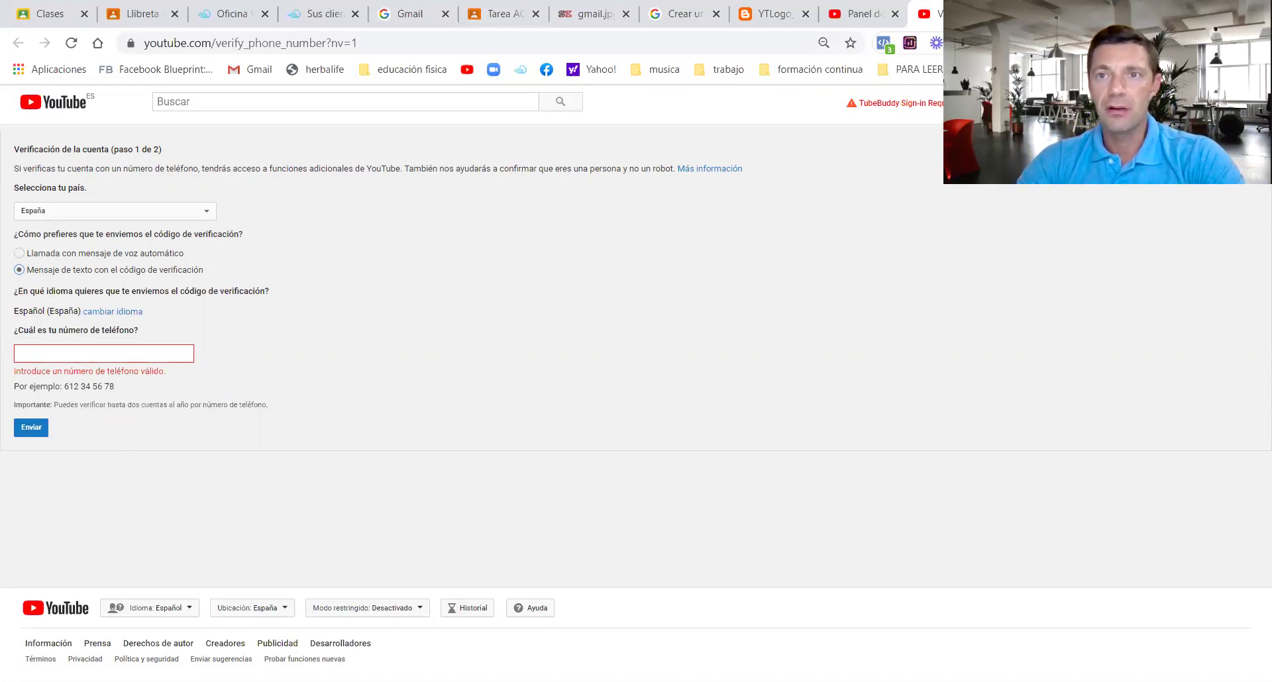
key("ctrl+w")
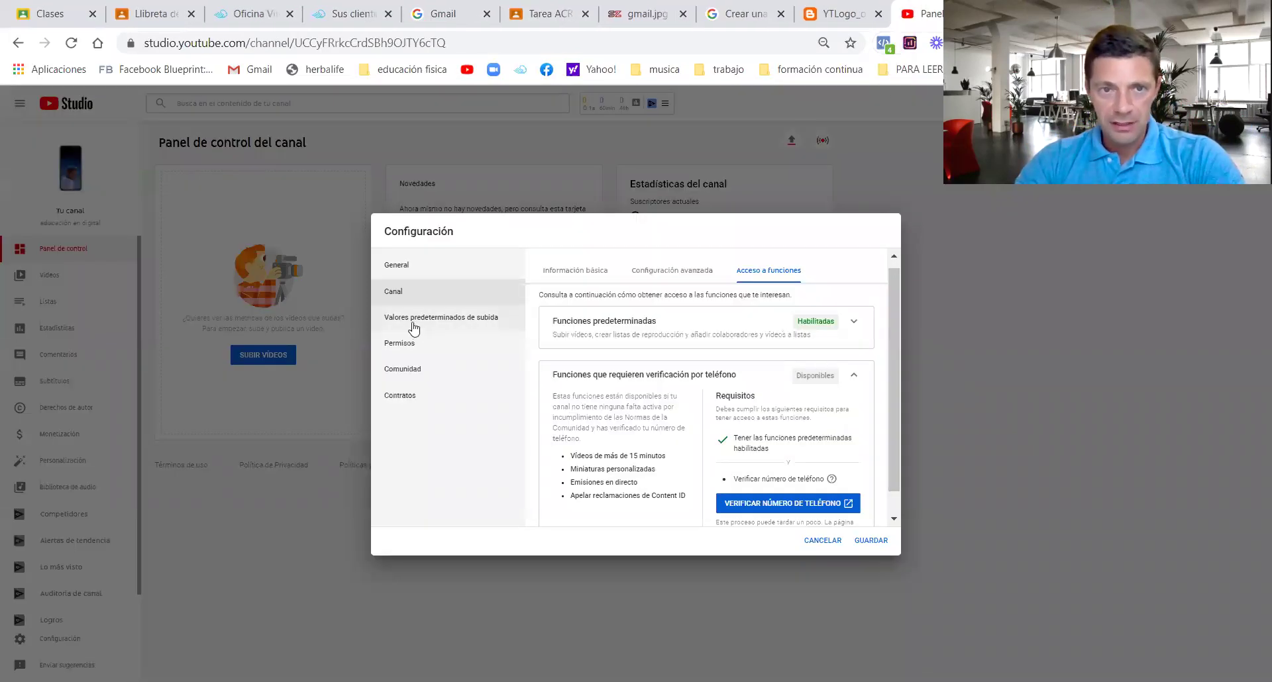
- Begin the default upload description with "Haz click aqui" followed by two pointing-down hand emojis
left_click(415, 323)
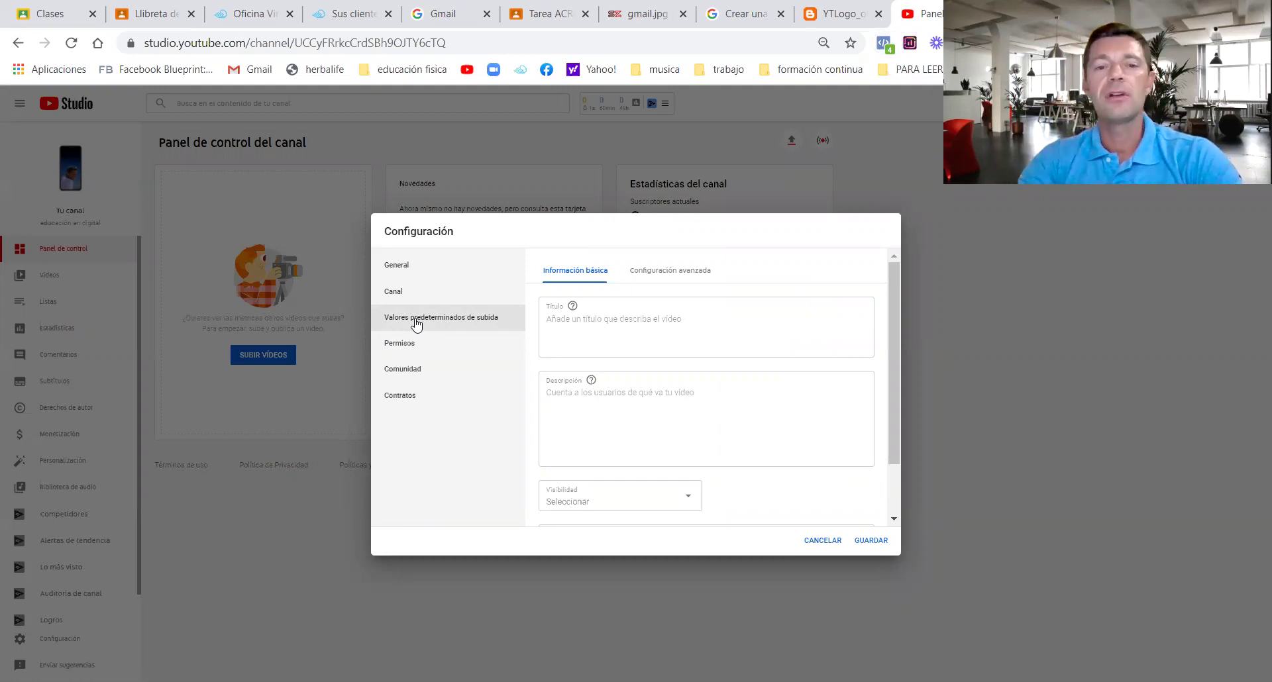
left_click(635, 401)
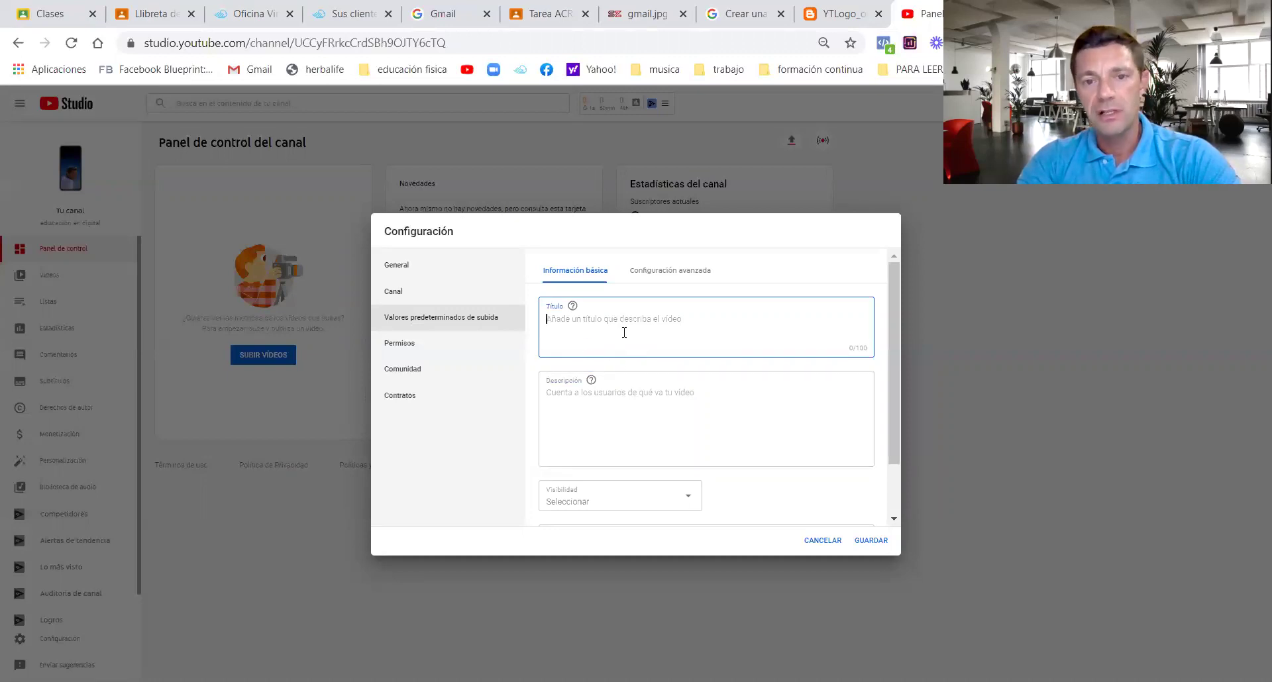
left_click(587, 397)
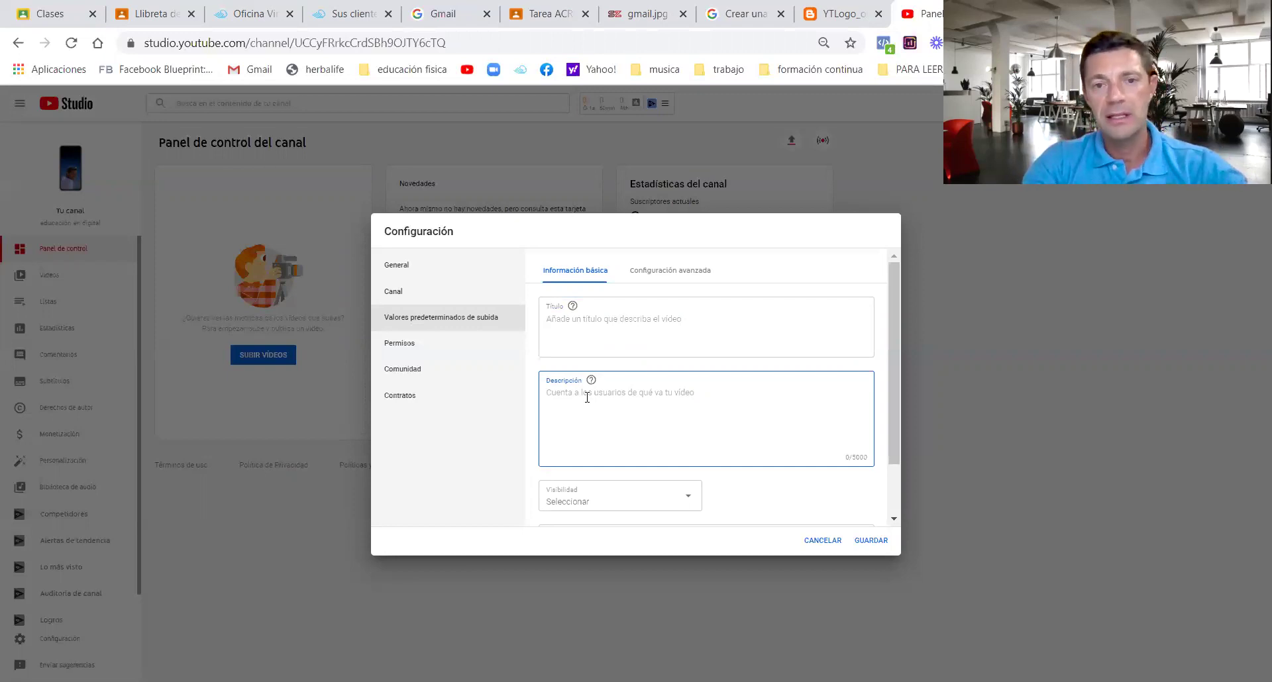
type("Haz click aqui")
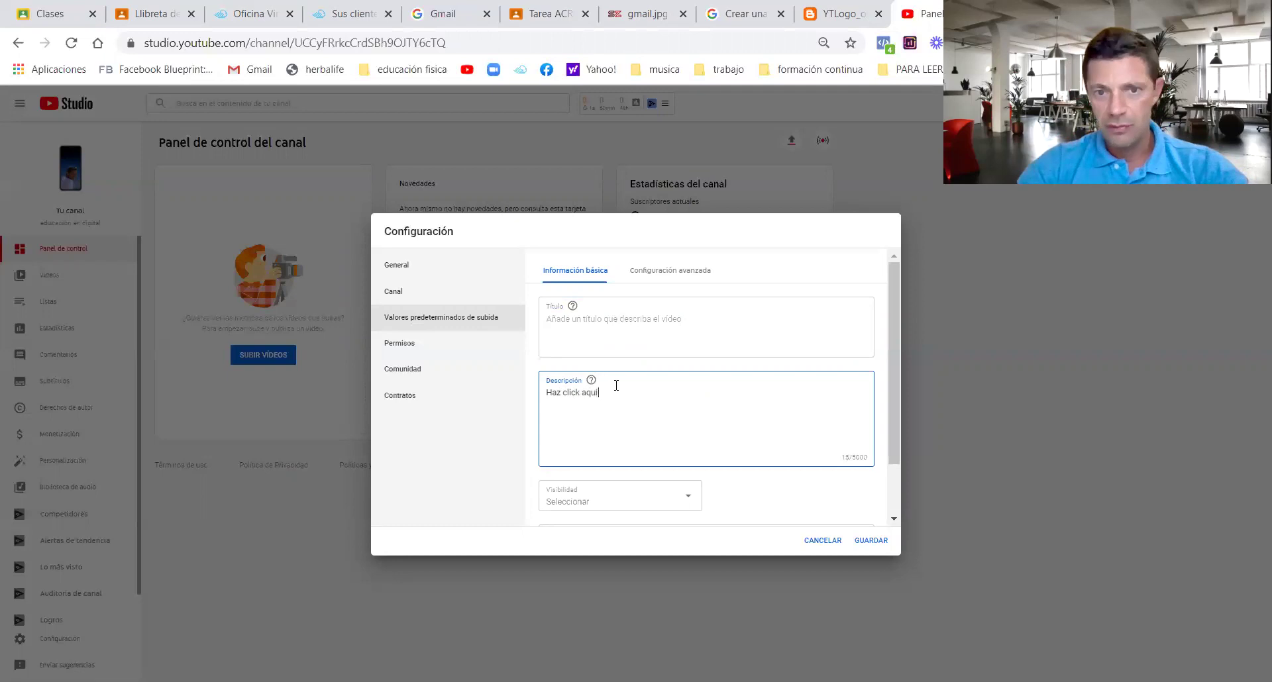
right_click(619, 389)
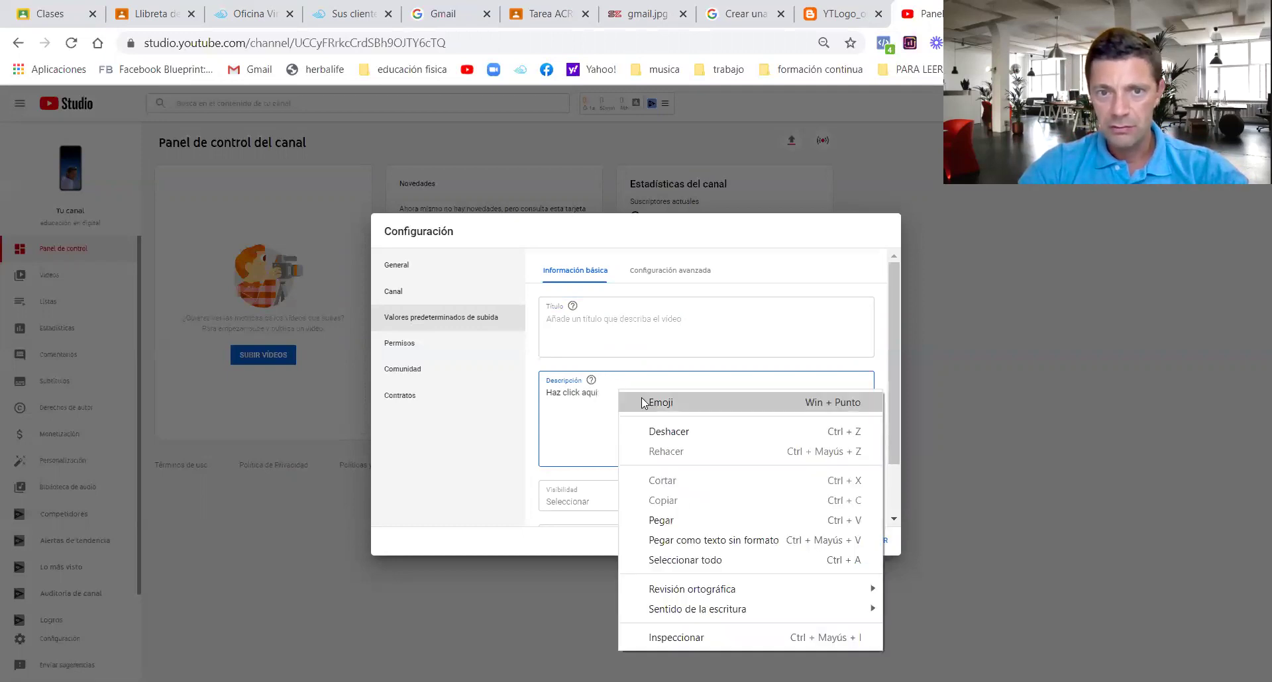
left_click(643, 398)
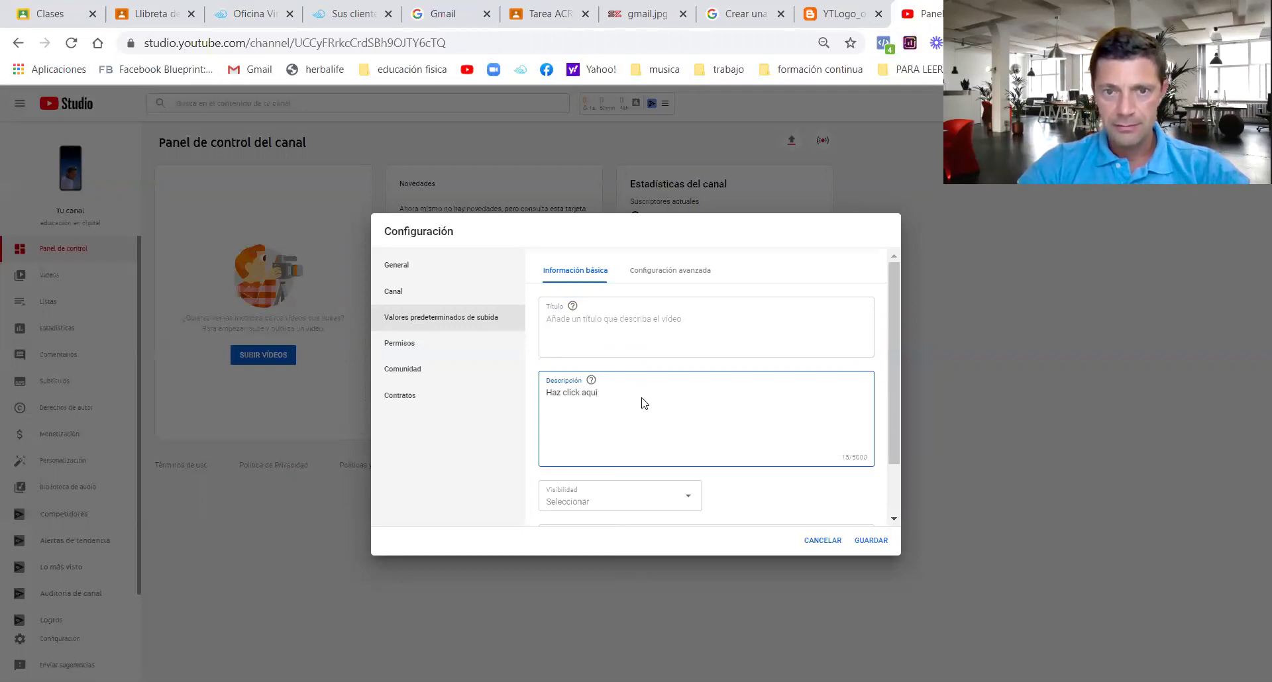
left_click(644, 402)
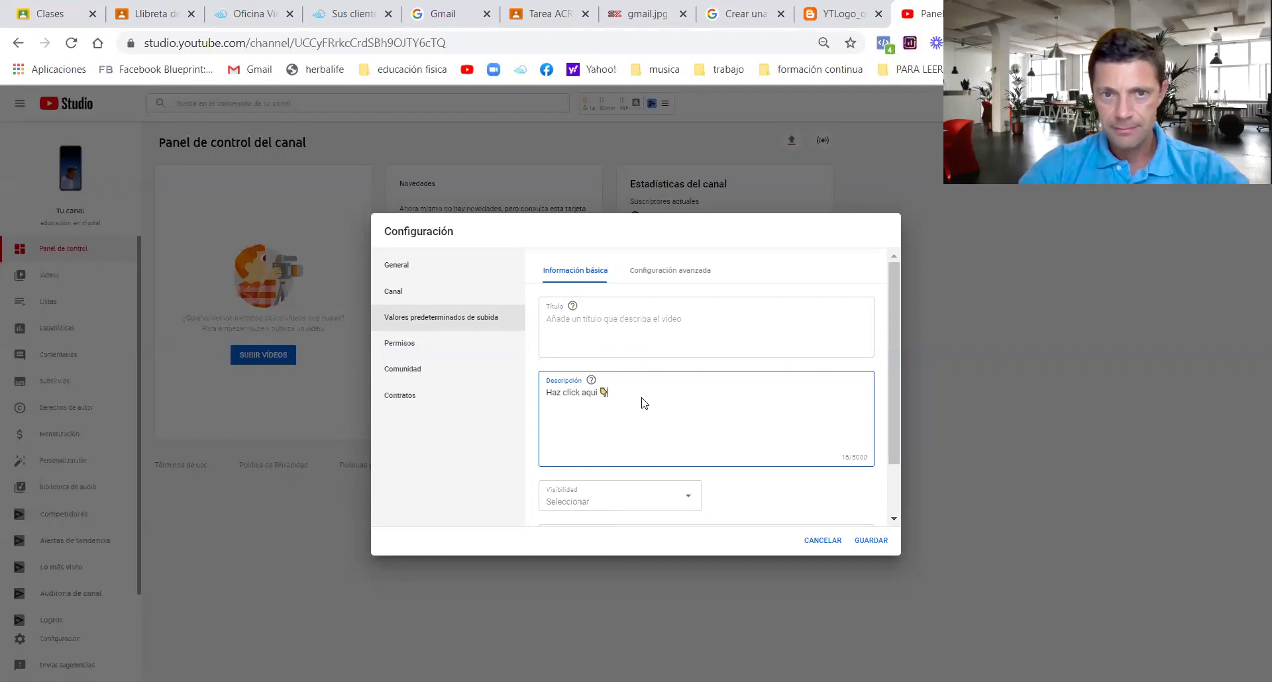
left_click(644, 402)
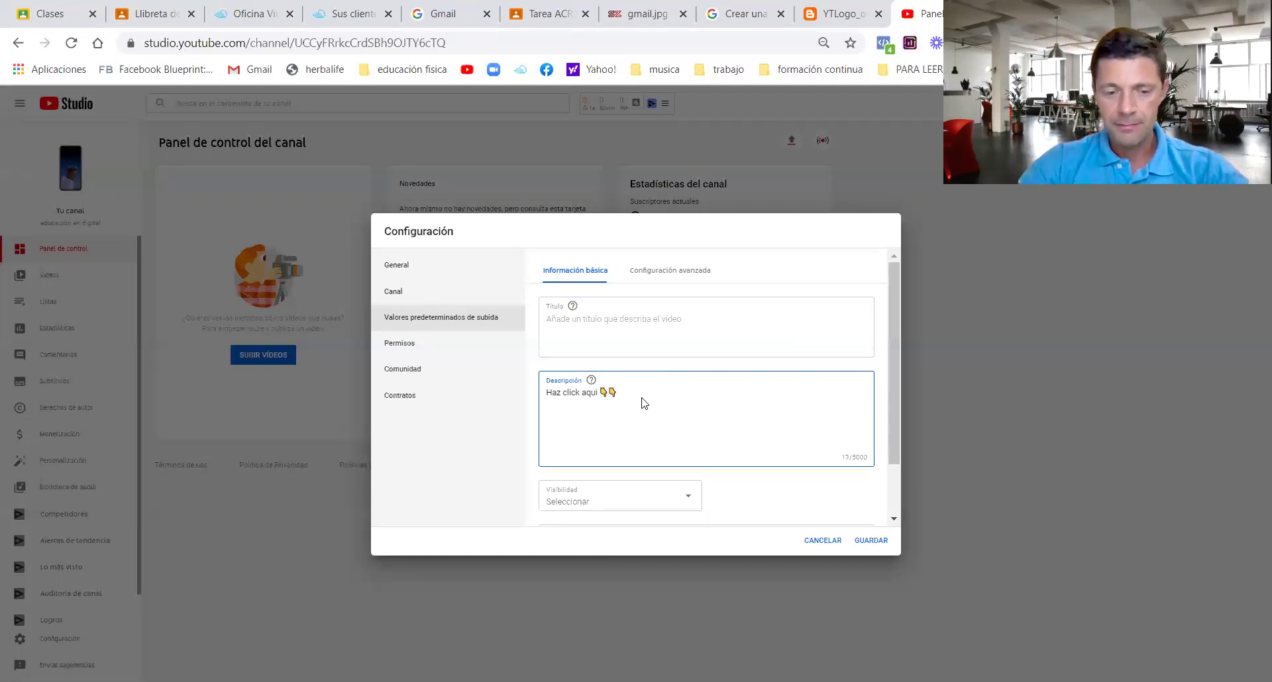
- Complete the default description after the emojis with "y descubre más información de ALTO VALOR!!!!"
type("y descu")
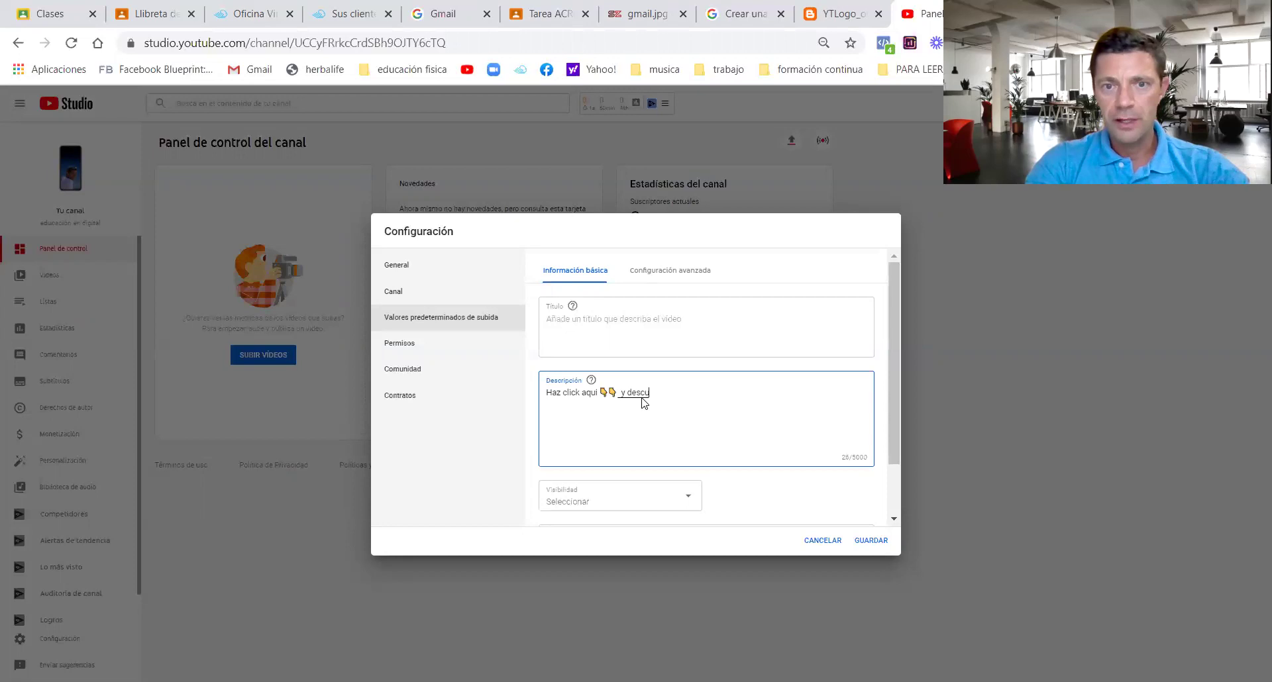
type("bre m")
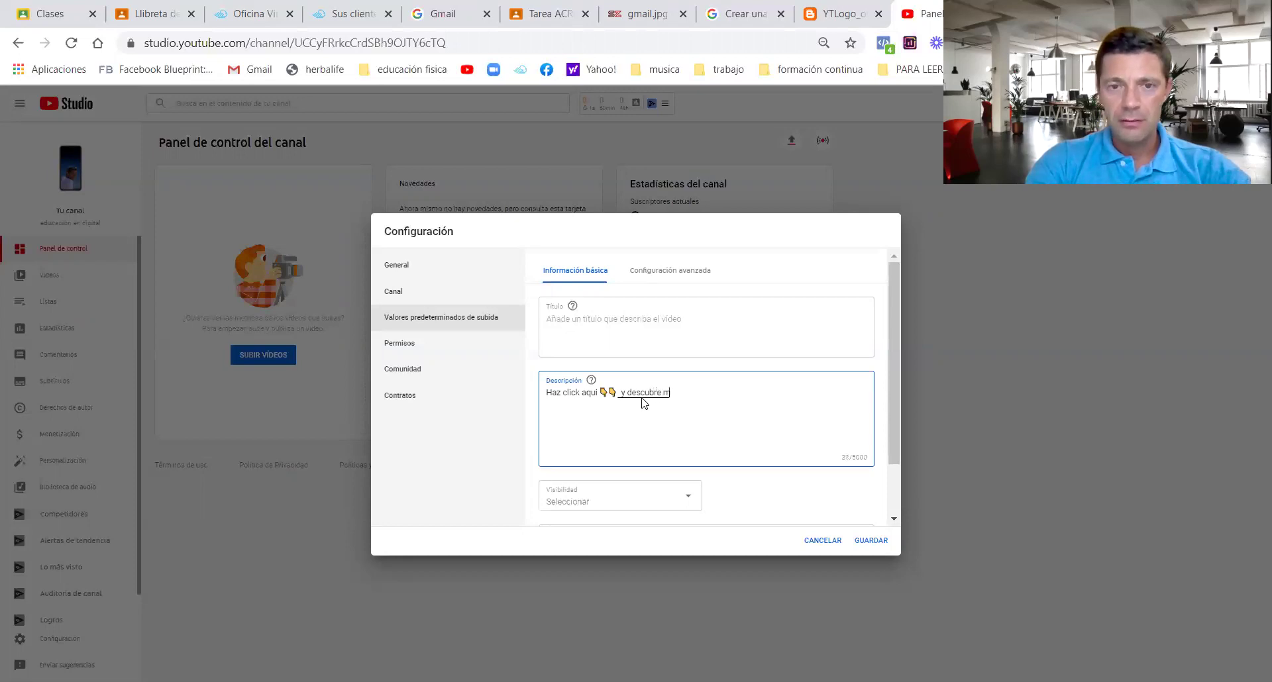
type("ás informa")
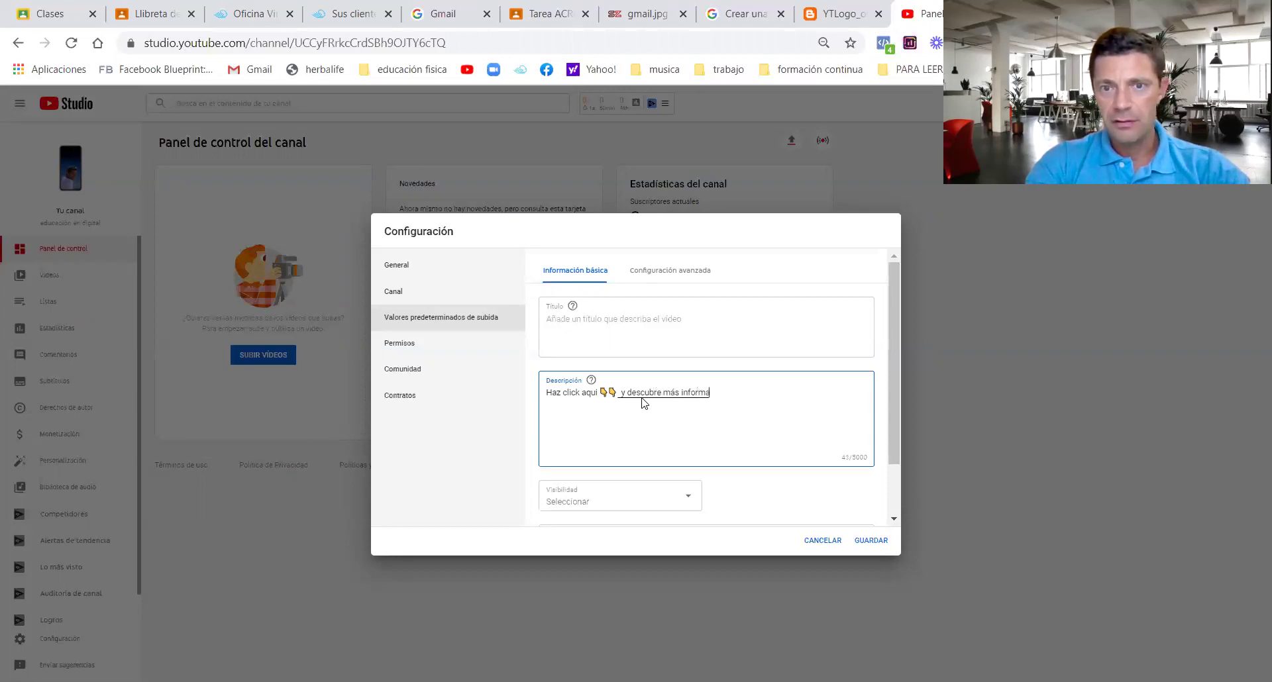
type("ción de ALT")
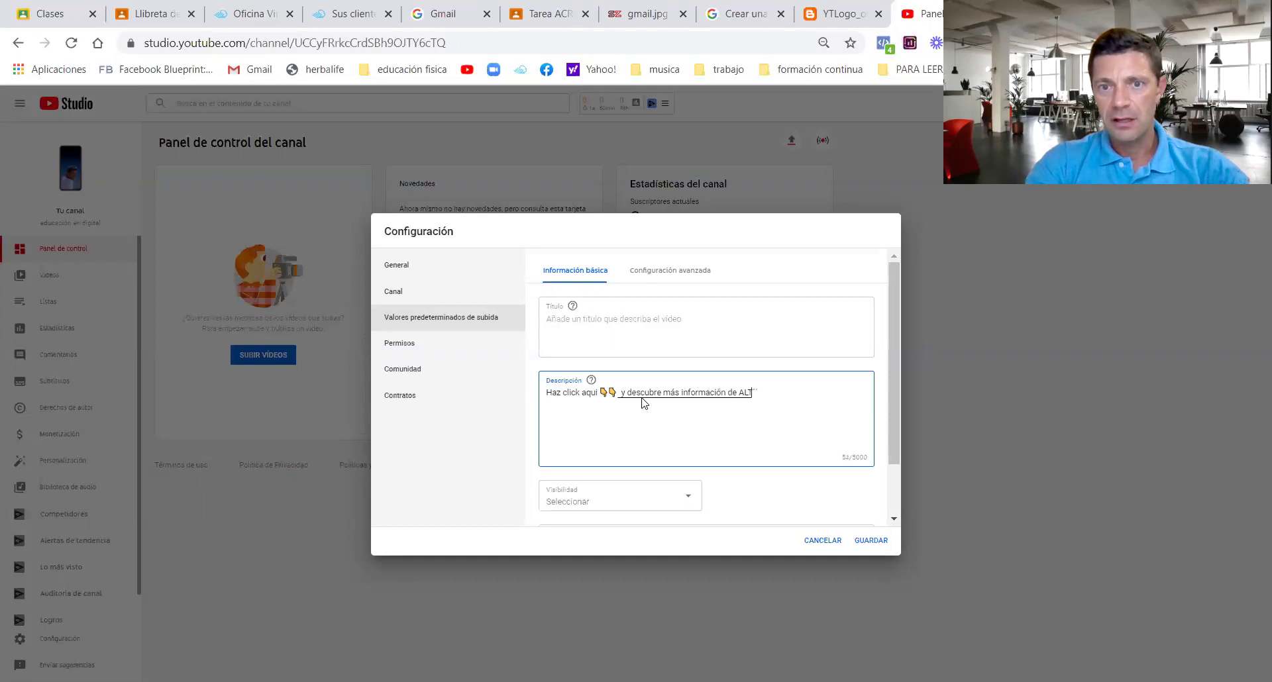
type("O VALOR!")
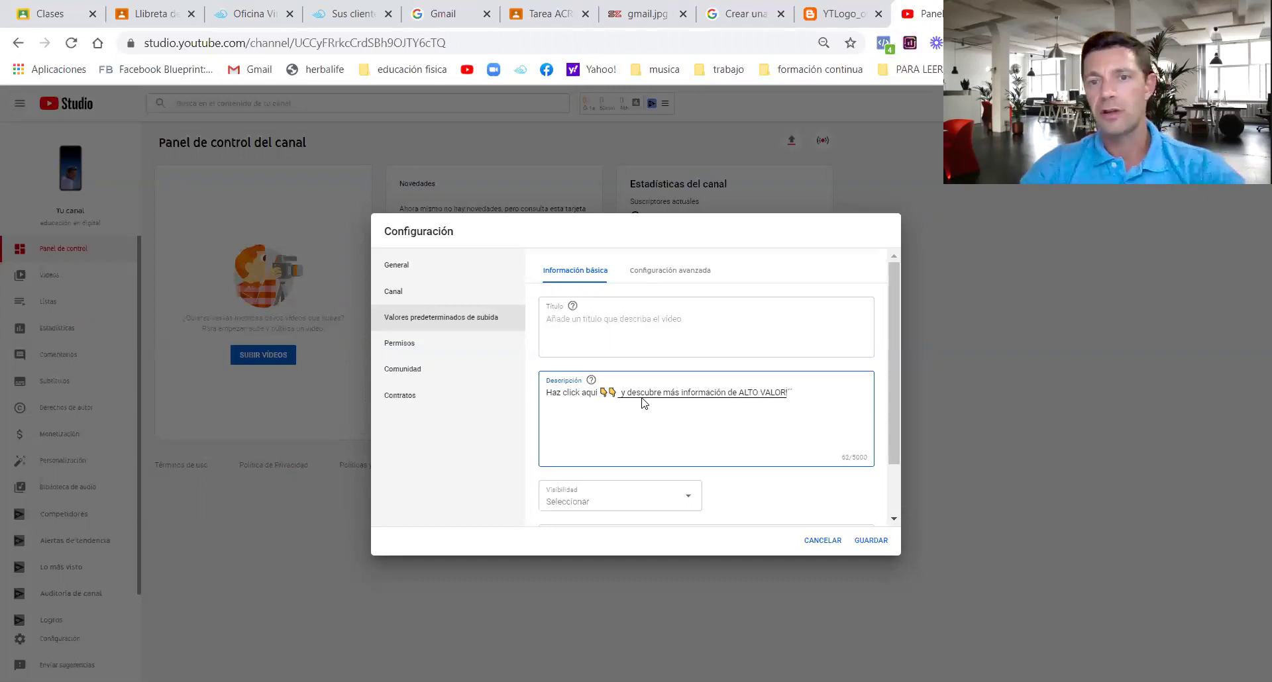
key("BackSpace")
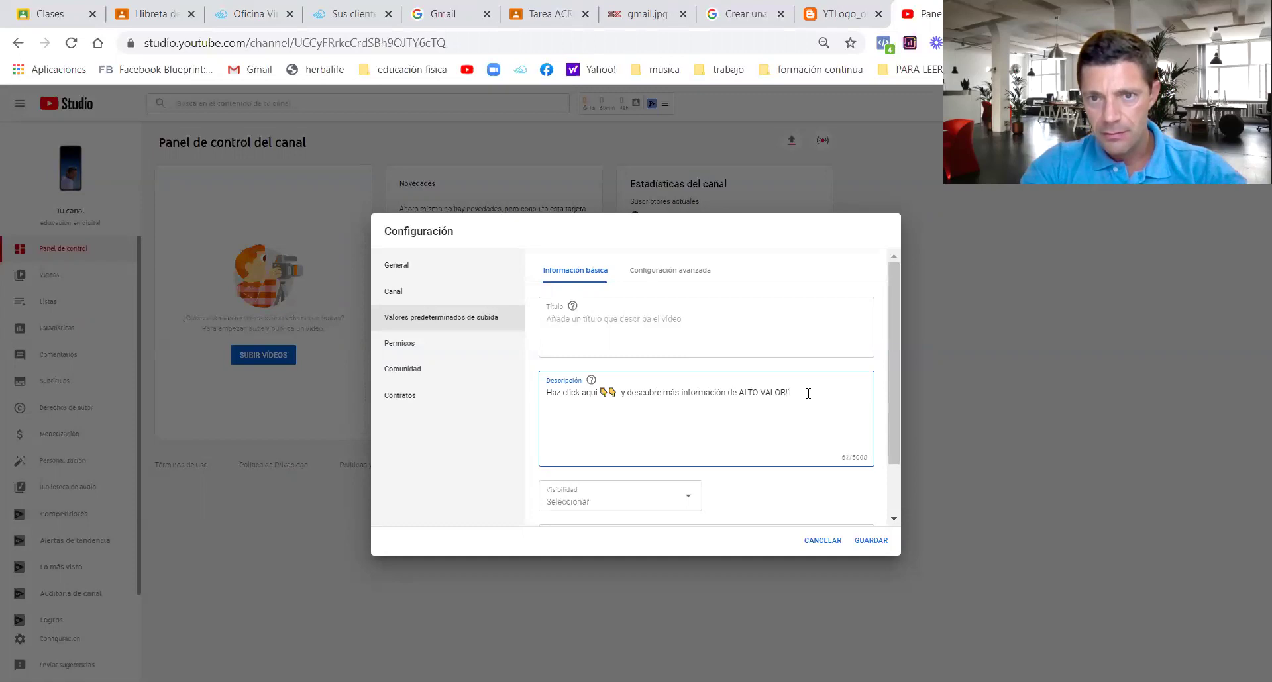
type("!!!")
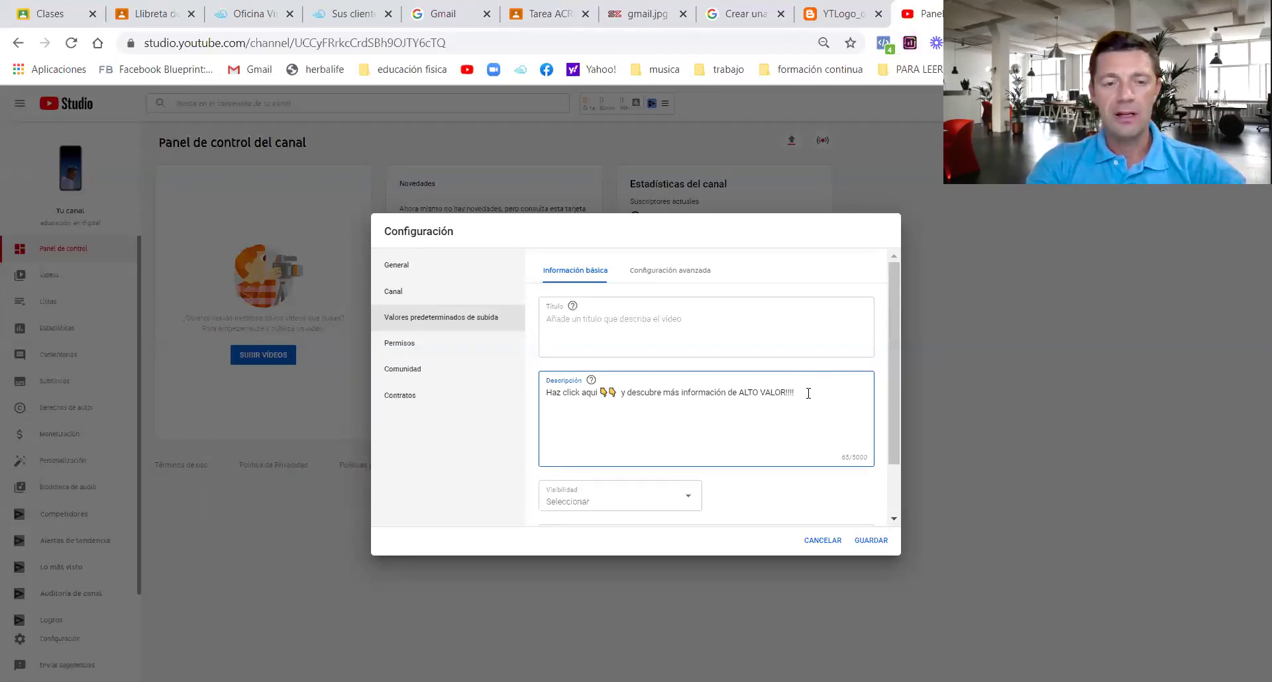
- Add the lines FACEBOOK and INSTAGRAM to the default description, leaving a blank line below the opening sentence
type("fa")
key("BackSpace")
key("BackSpace")
type("F")
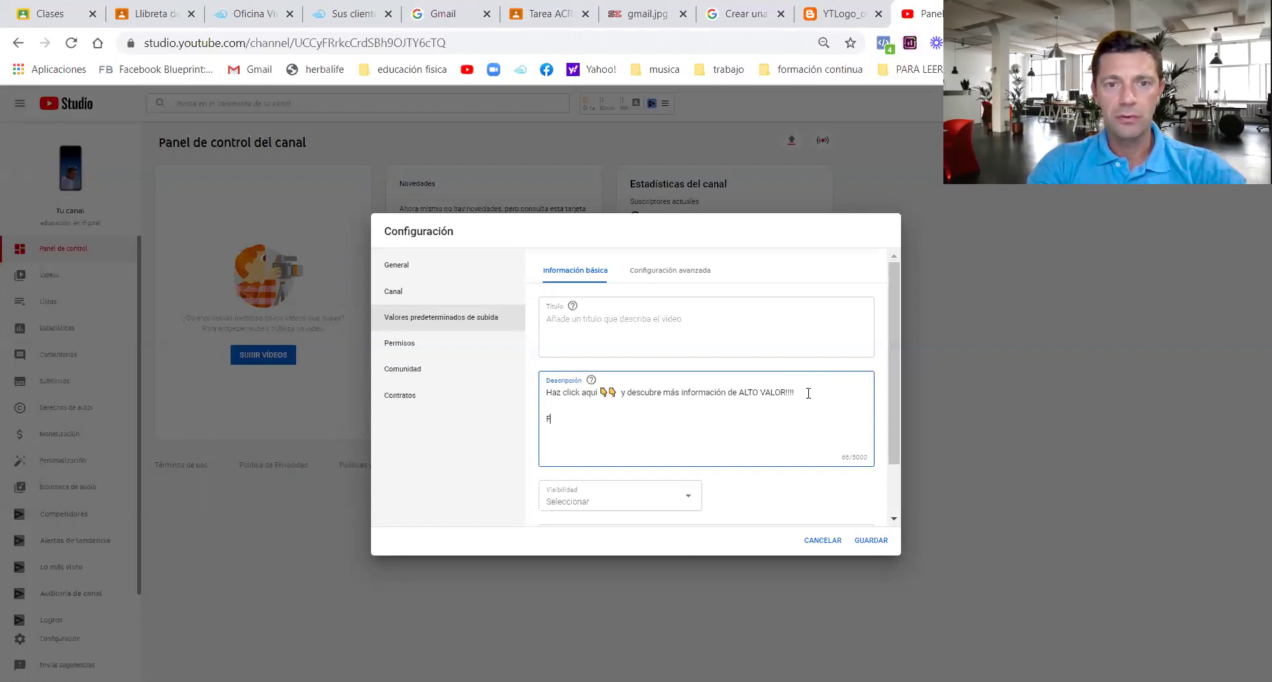
type("ACEBOOK ")
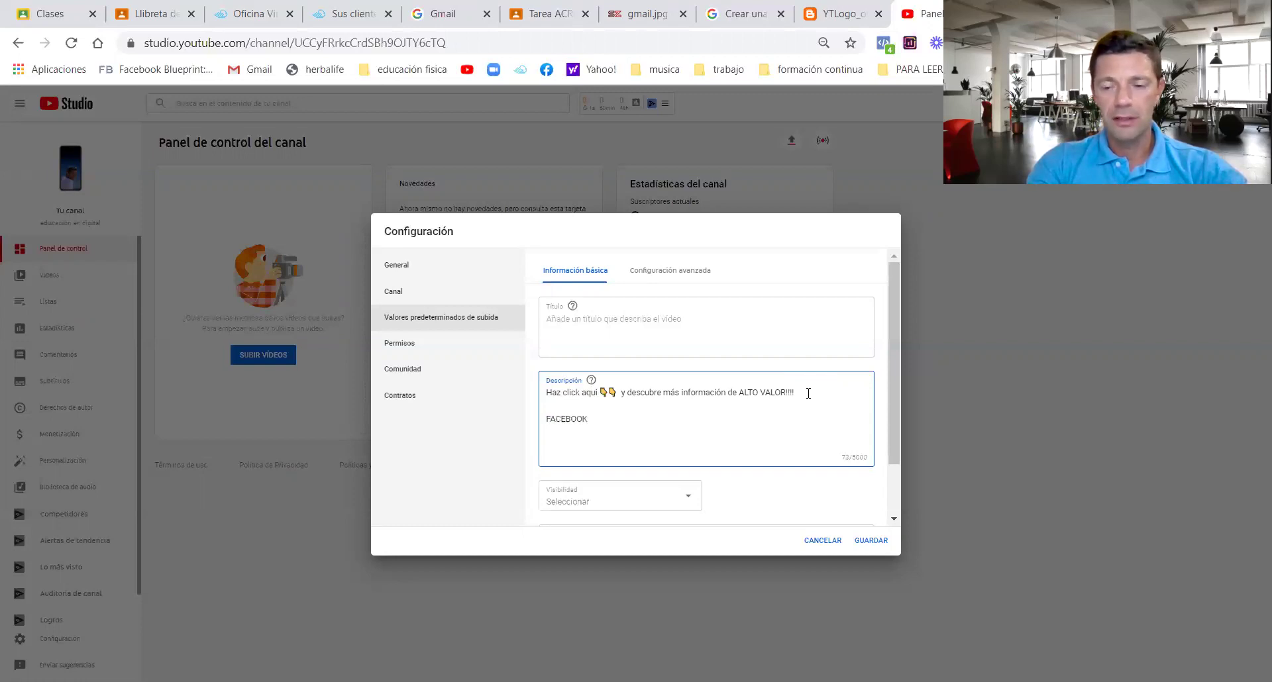
type("INSTAGRAM")
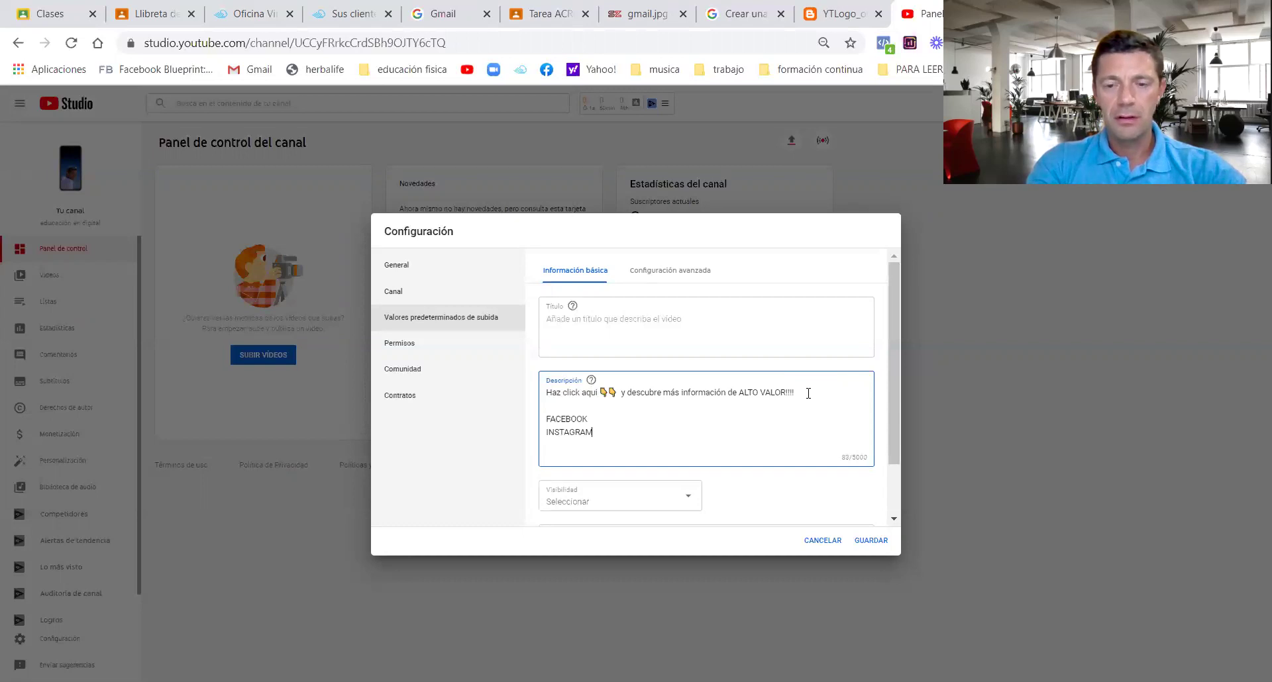
key("Return")
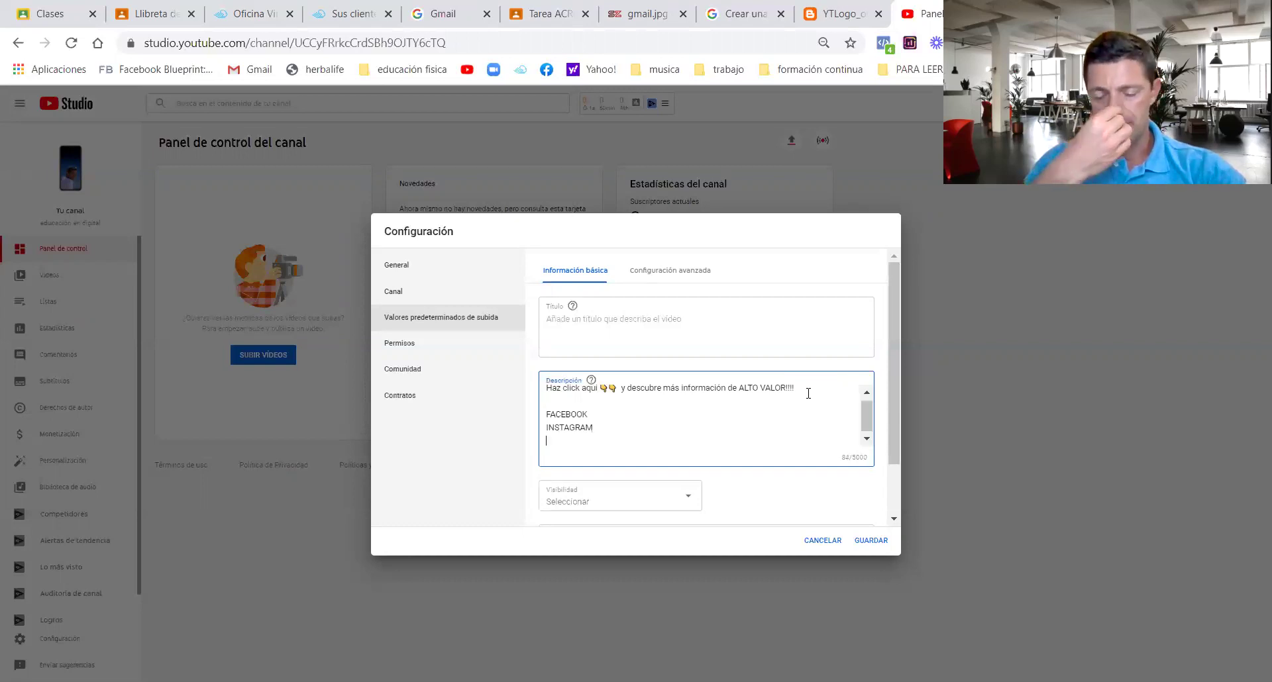
- Continue the list of networks in the default description with the lines TWITTER and LINKEDIN
type("TWITT")
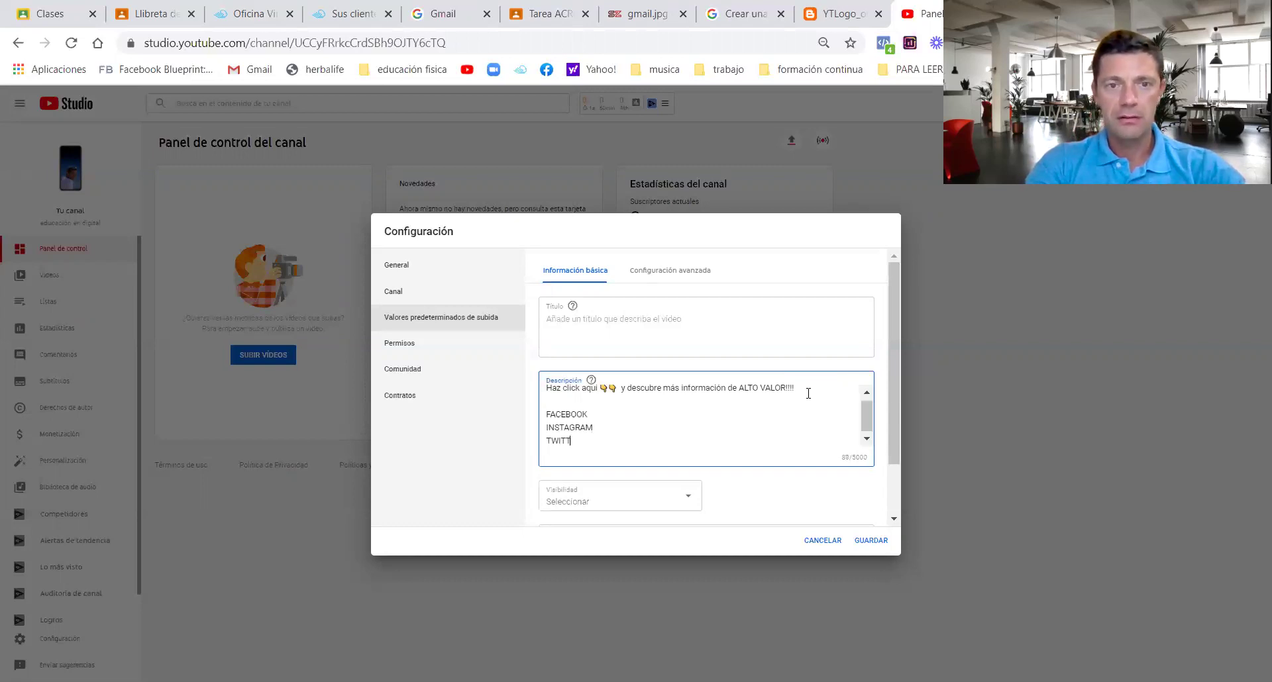
type("ER")
key("Return")
type("L")
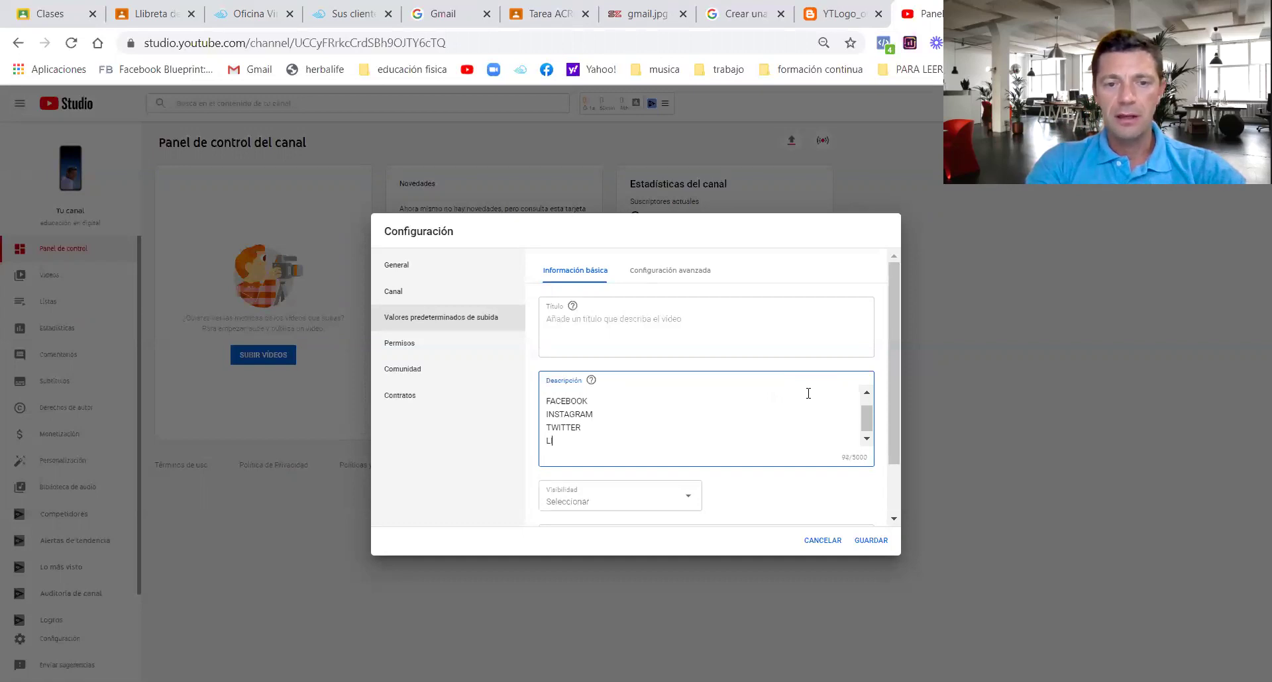
type("INKE")
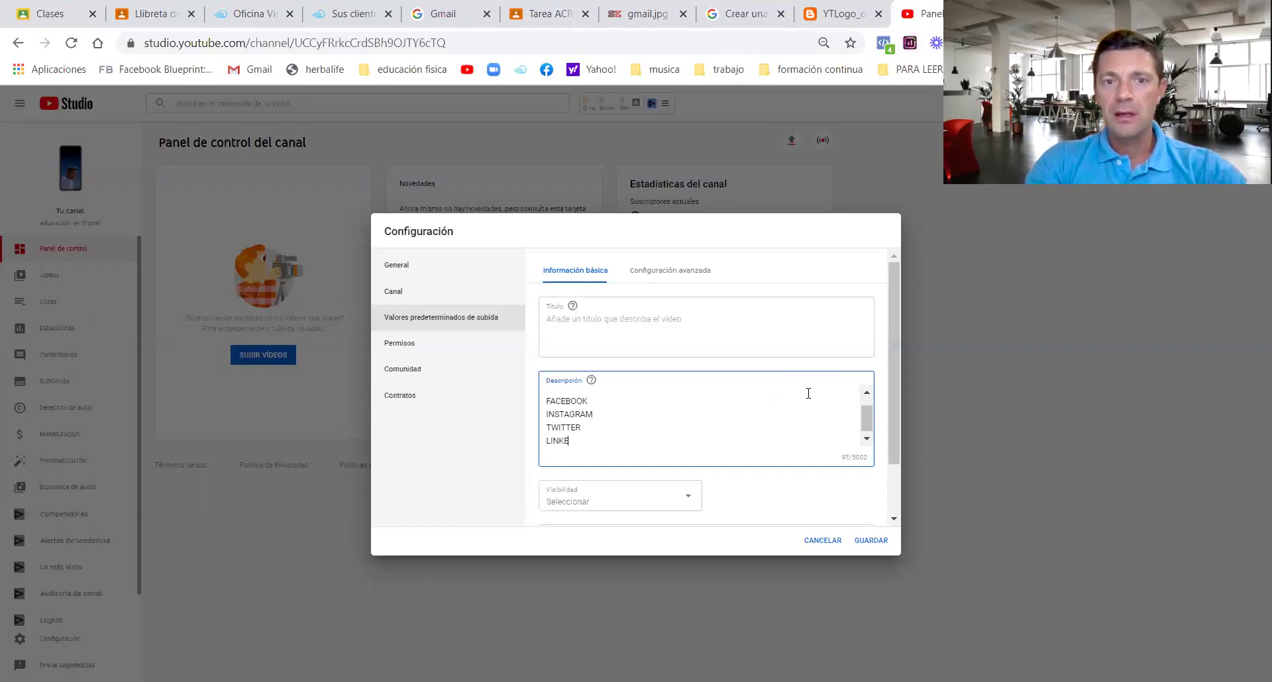
type("DIN")
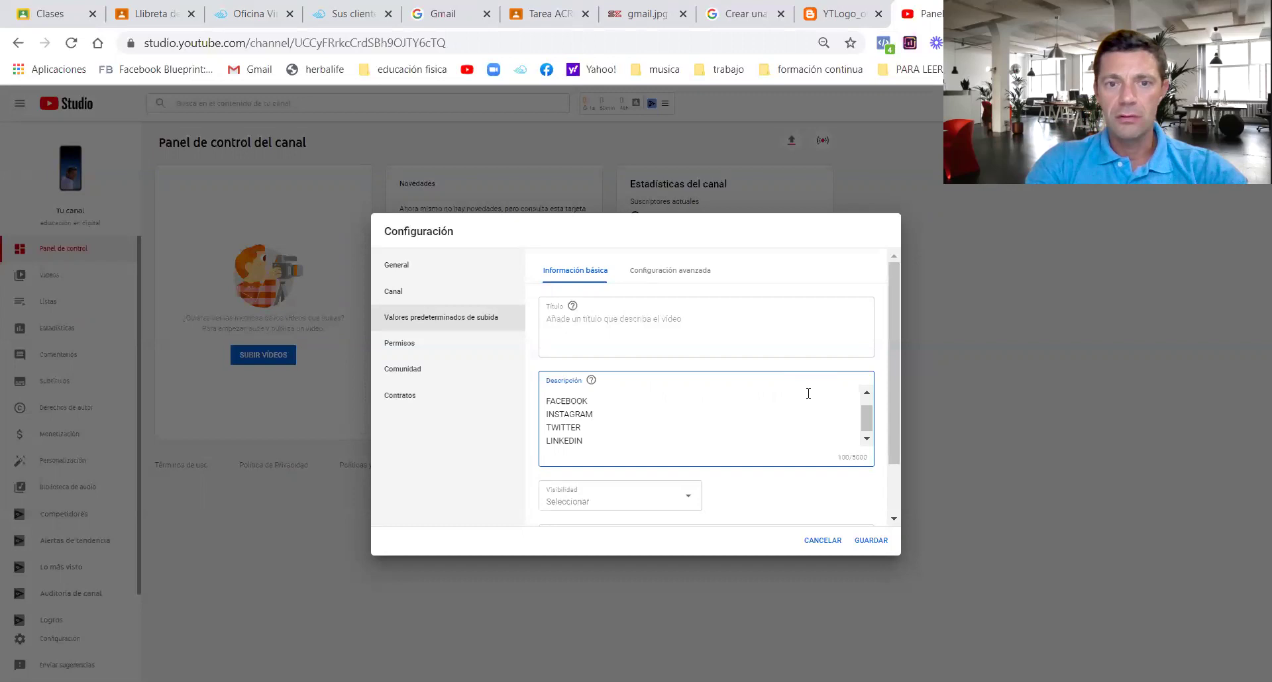
key("Return")
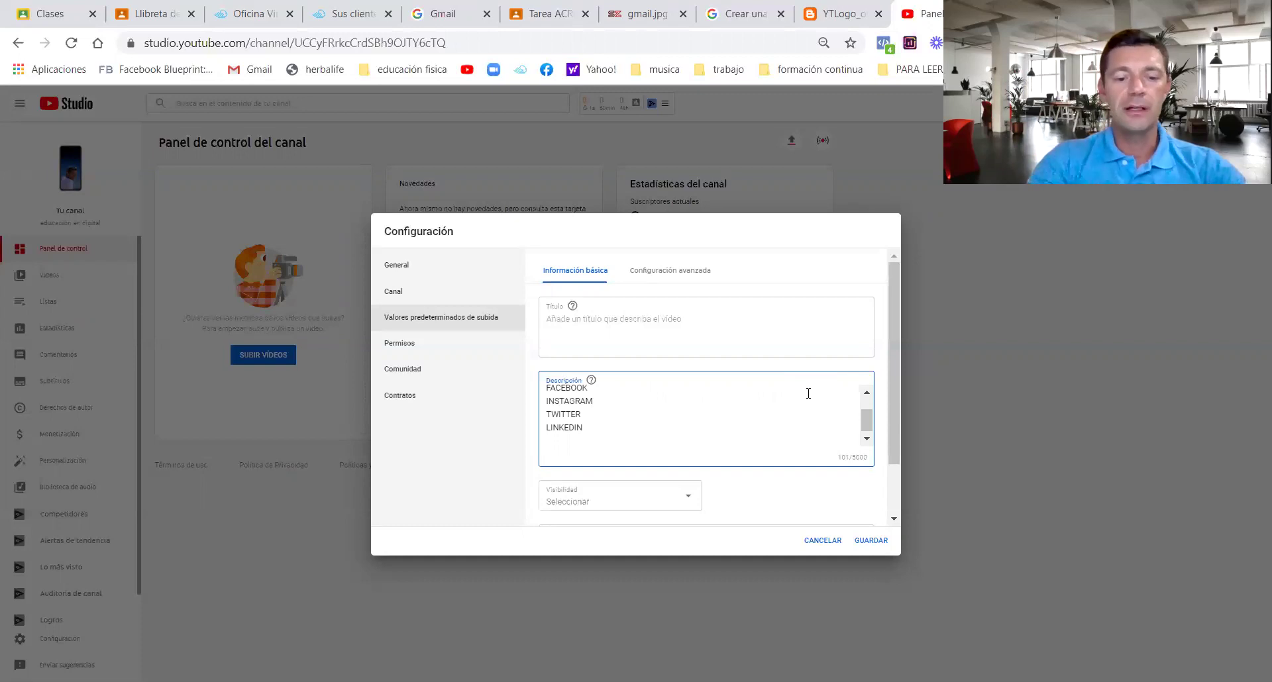
- Add the line "MI PAGINA WEB" below LINKEDIN in the default description
type("MIS RE")
key("BackSpace")
key("BackSpace")
key("BackSpace")
key("BackSpace")
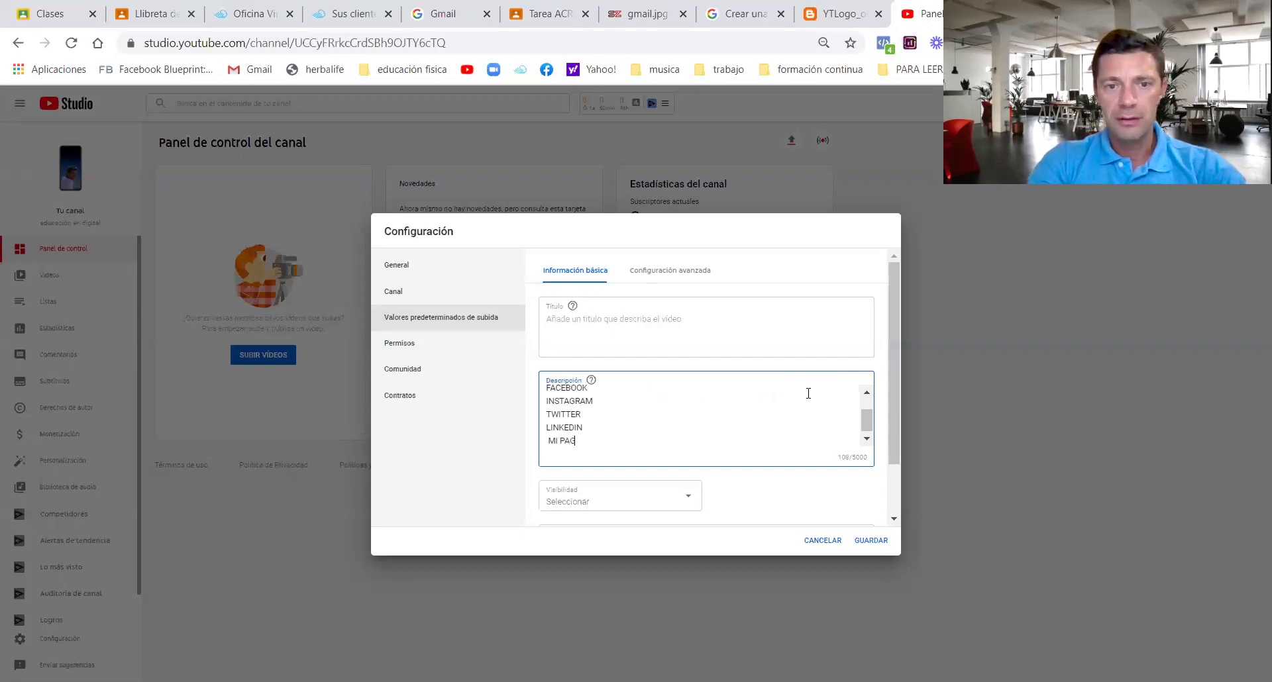
type("PA")
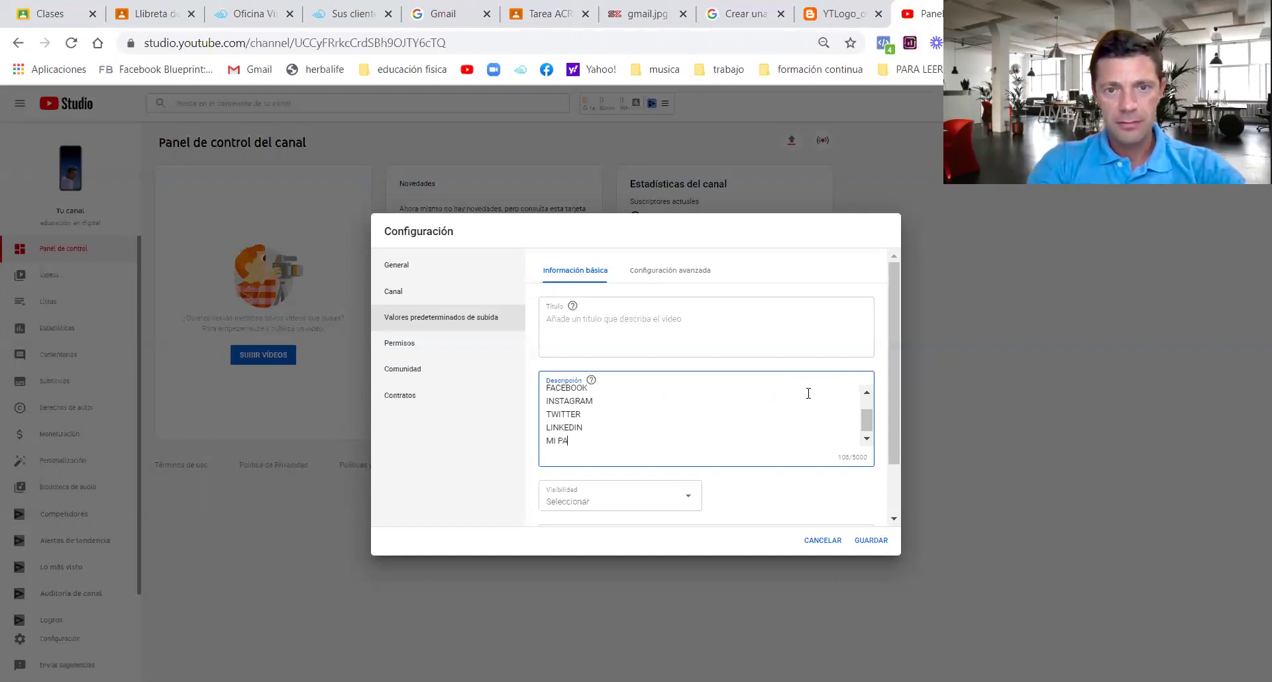
type("GINA WEB")
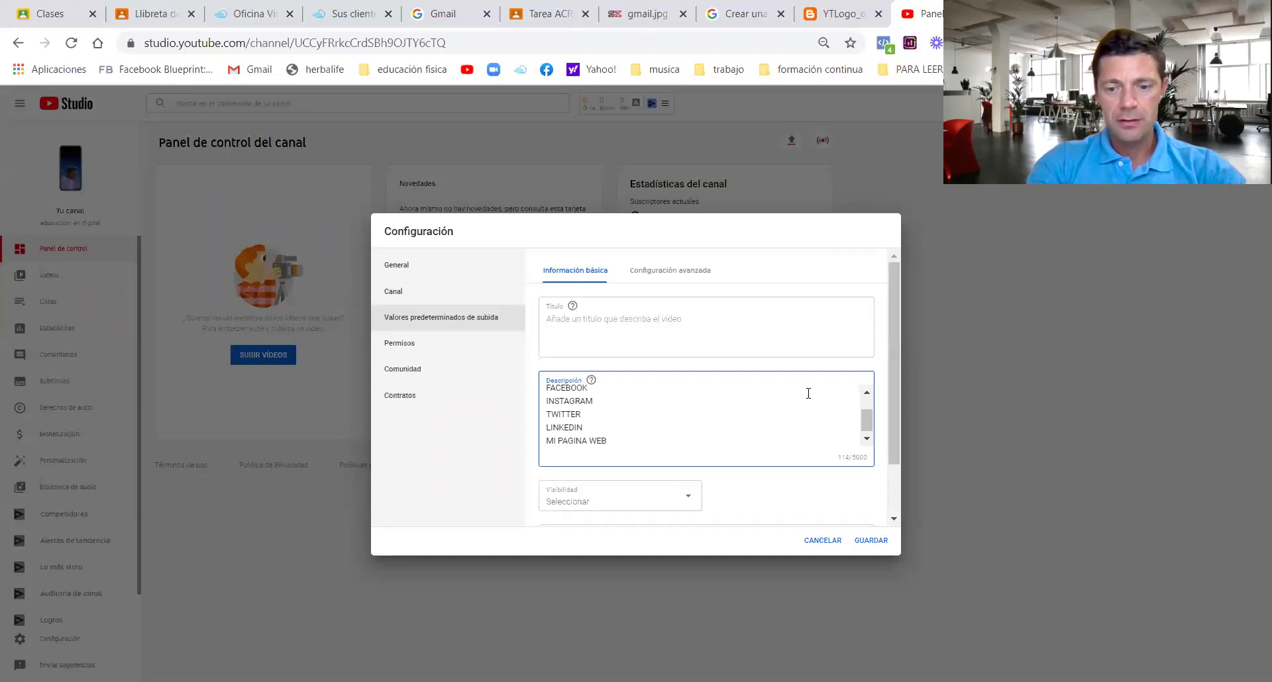
- Add the sentence "TENGO UN REGALO PARA TI!!! HAZ CLICK AQUI" to the description, separated from the list by a blank line
key("Return")
key("Return")
type("TEN")
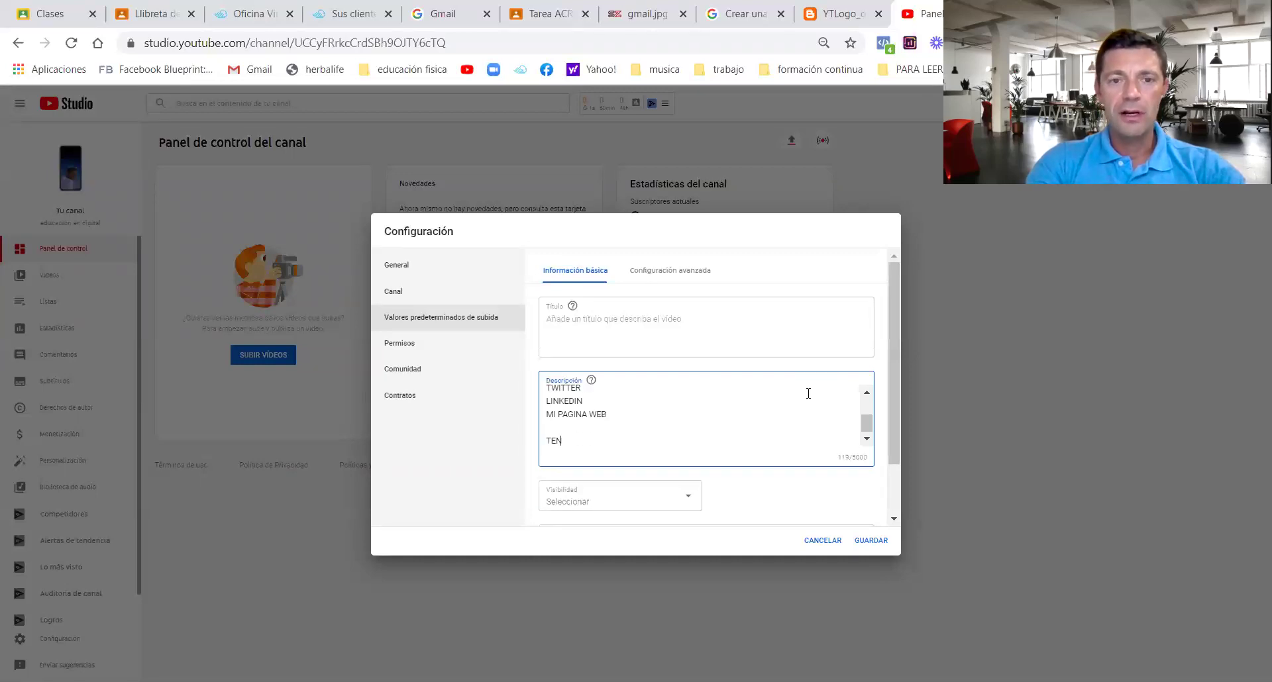
type("GO UN REGA")
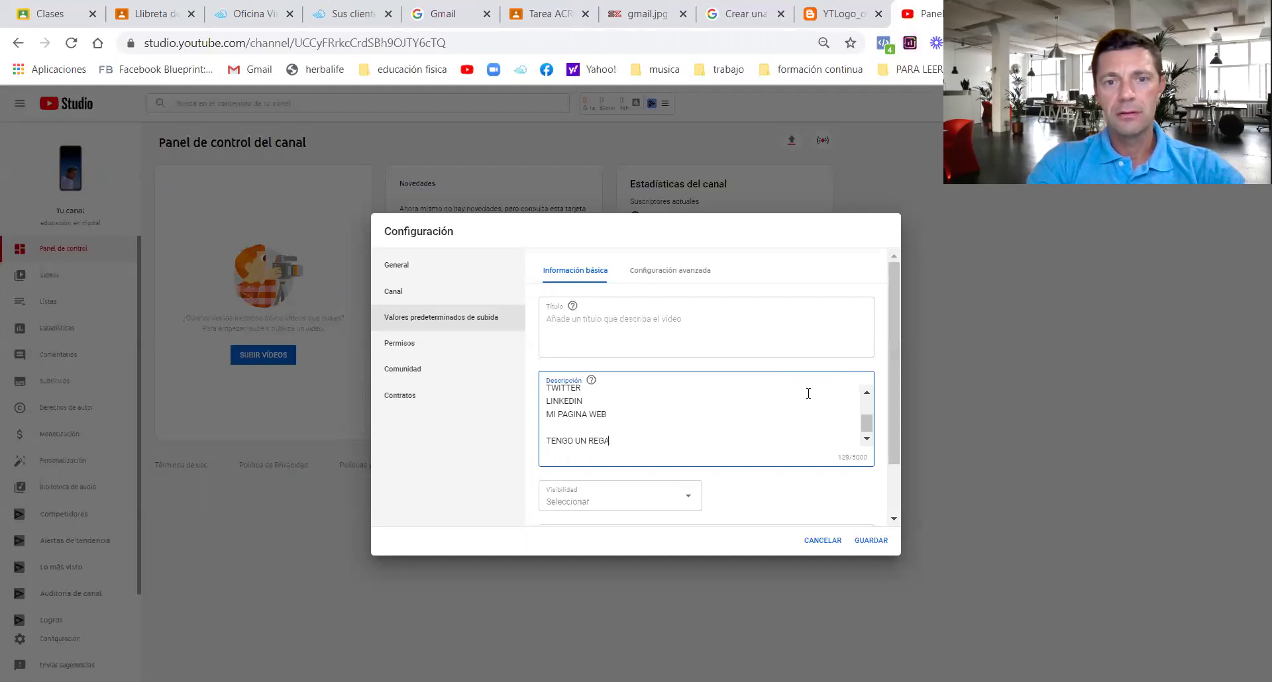
type("LO PARA TI")
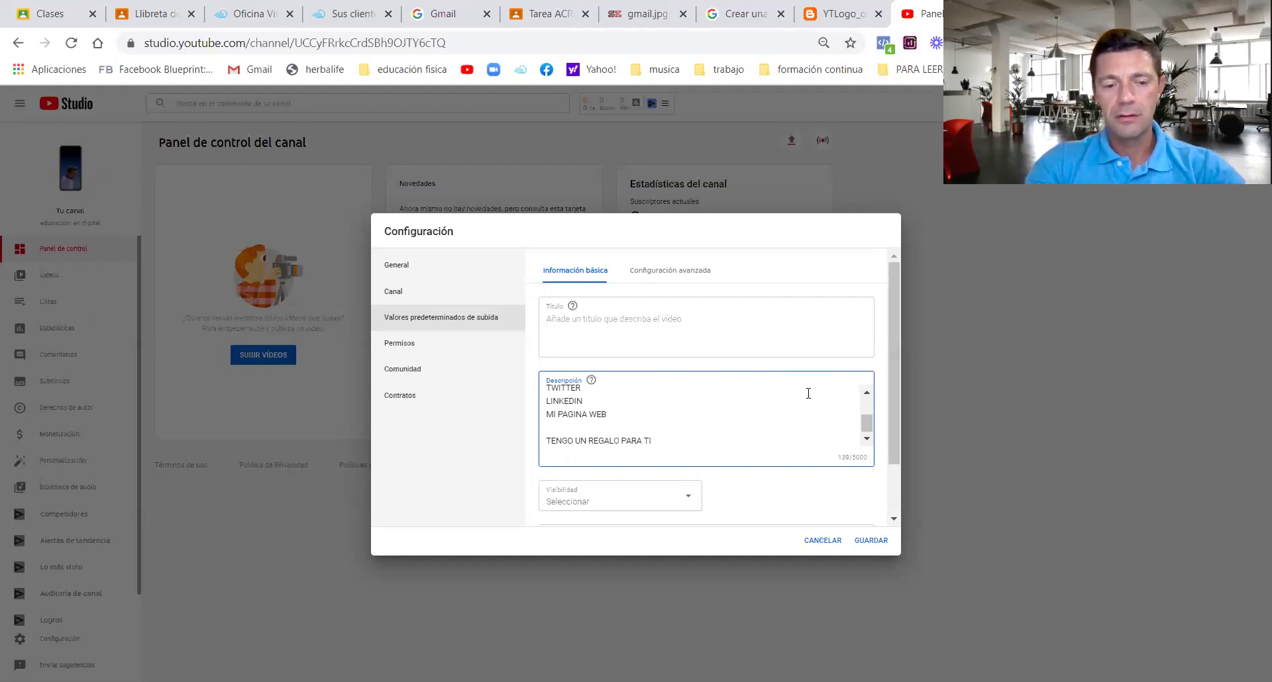
type("!!! HAZ CLICK AQUI")
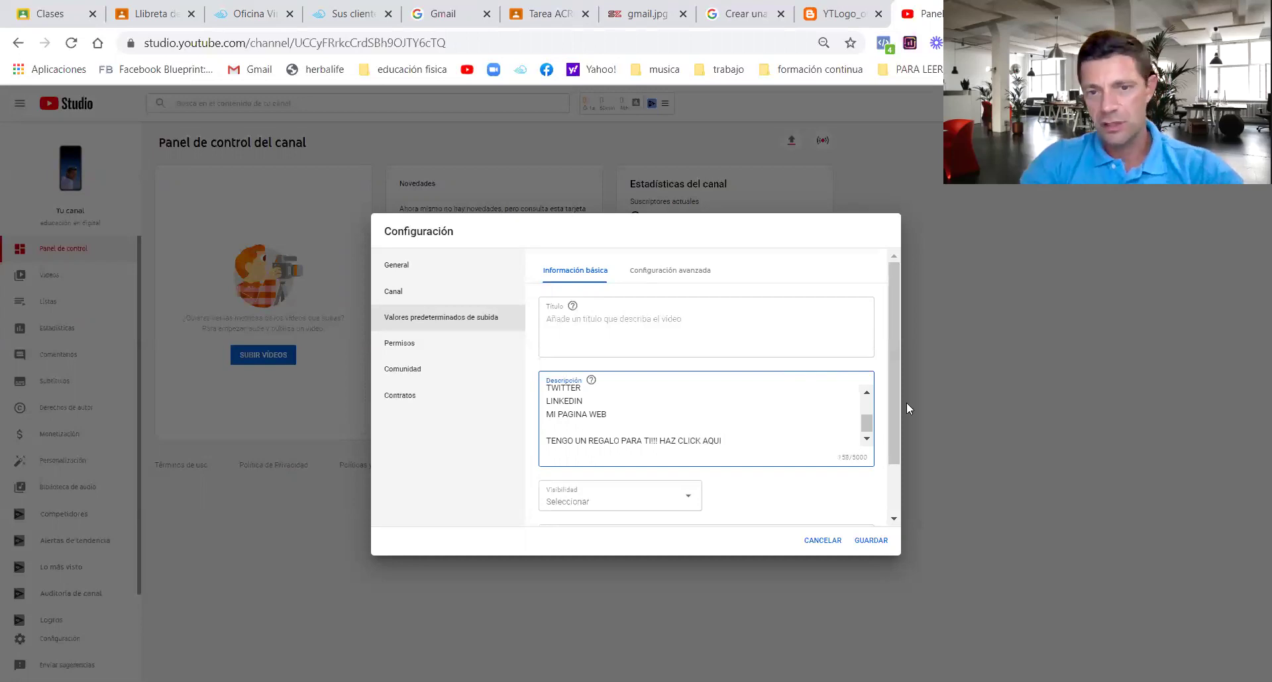
right_click(759, 445)
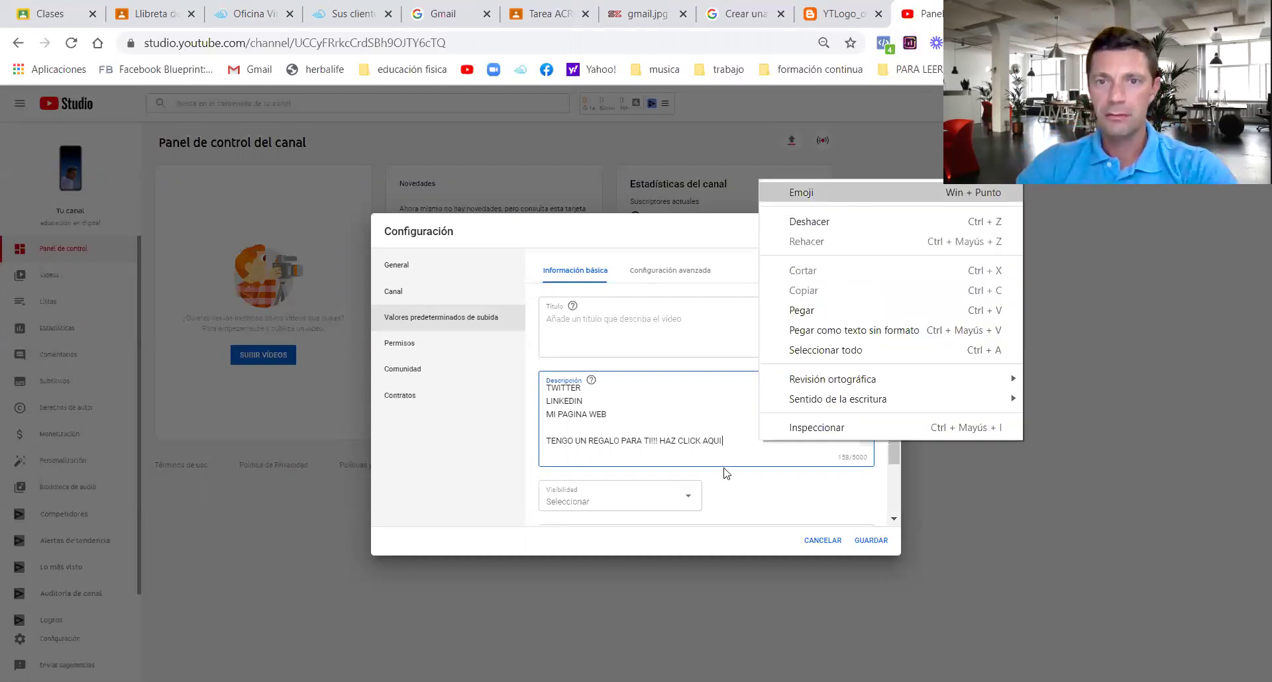
key("Escape")
type("👉👉")
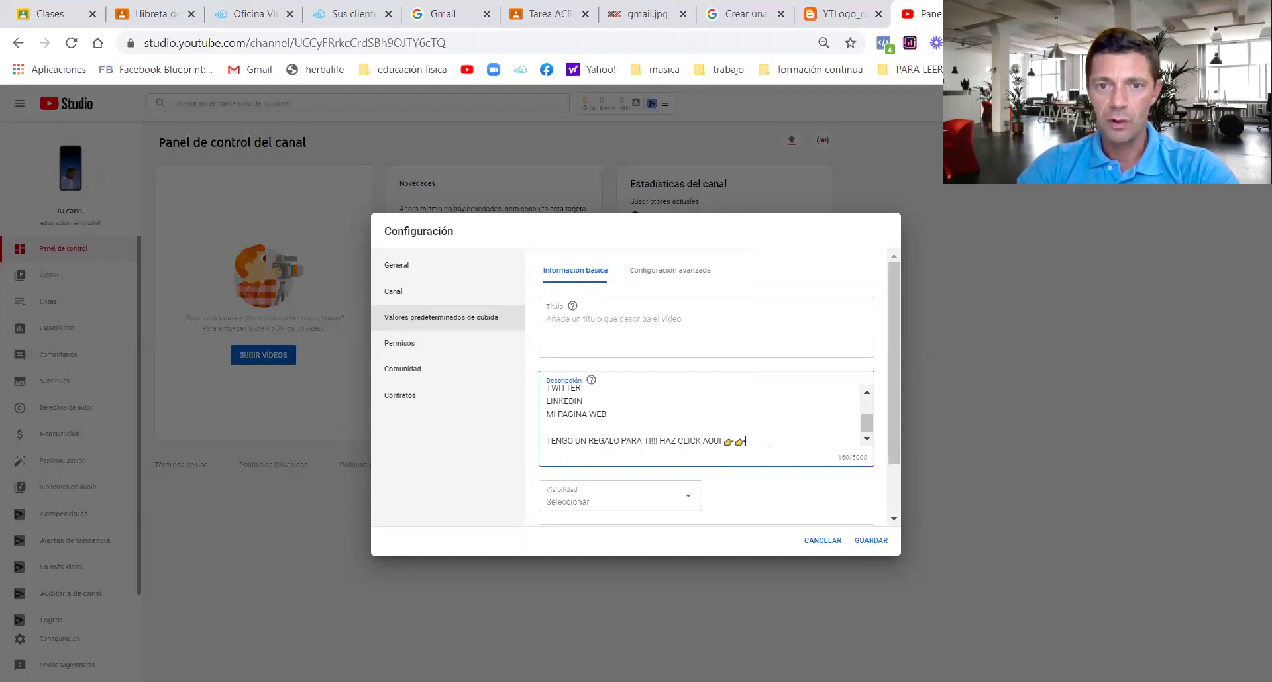
type("www")
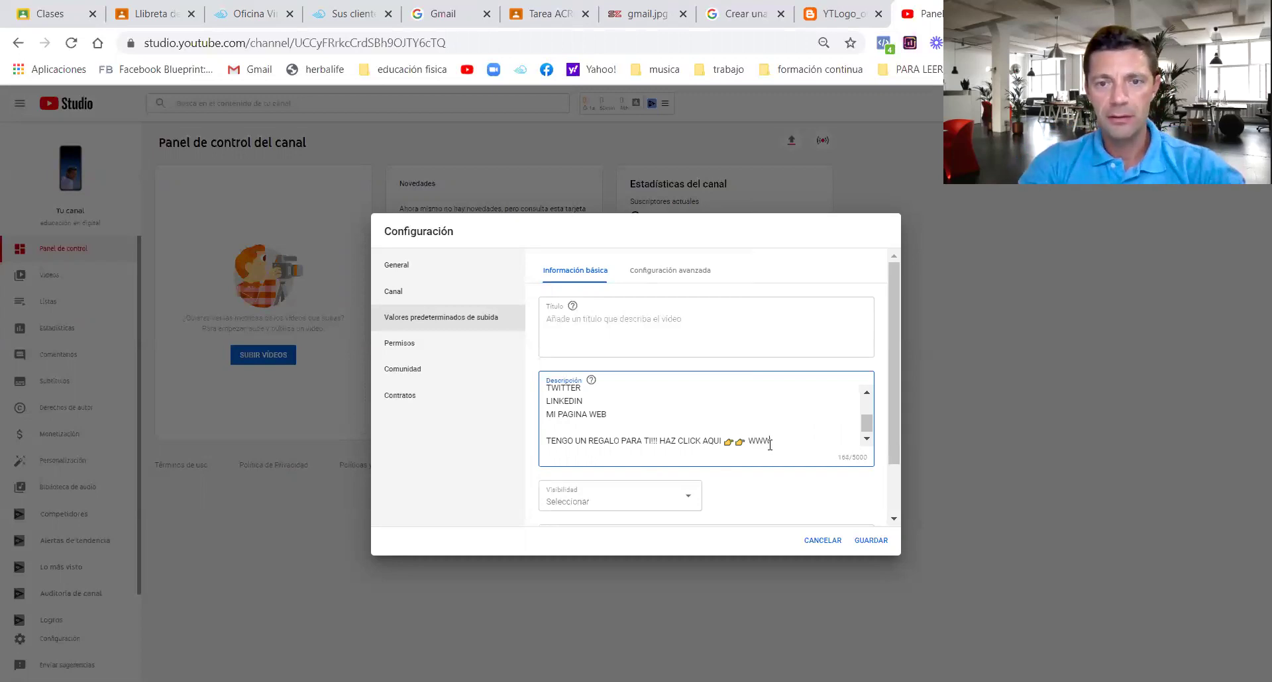
type(".XXXX.COM")
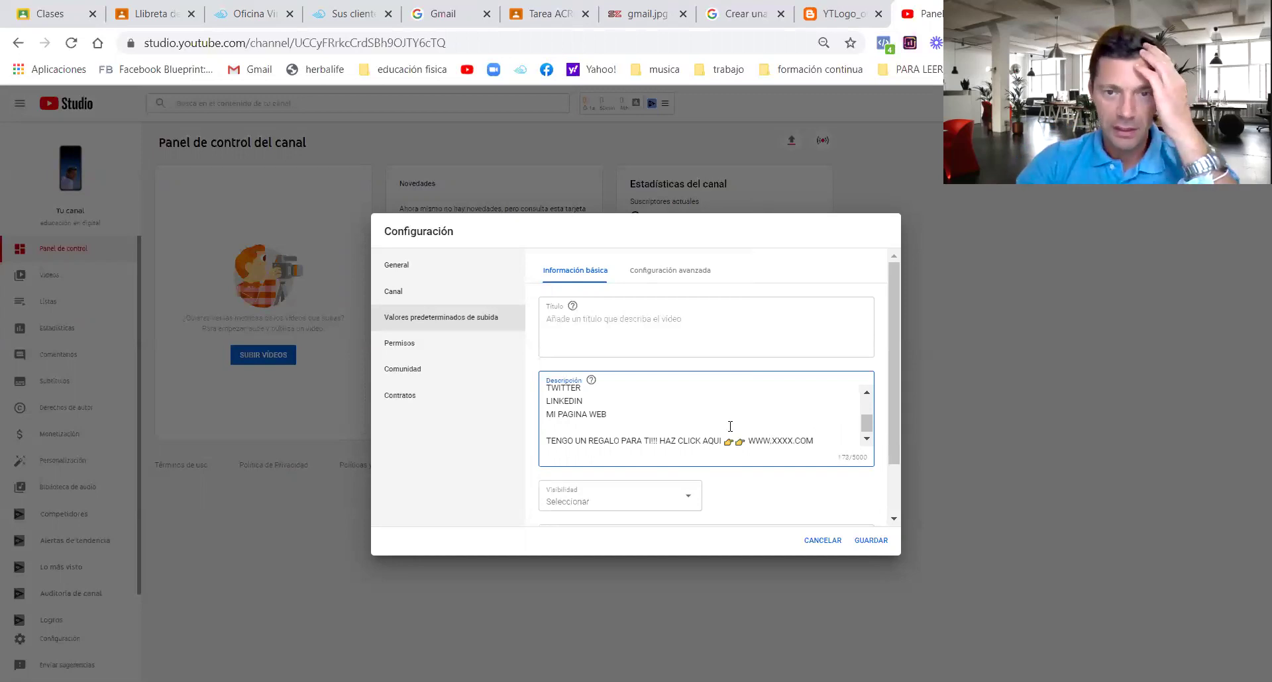
left_click(792, 440)
key("BackSpace")
key("BackSpace")
key("BackSpace")
key("BackSpace")
key("BackSpace")
type("ABCD")
left_click(700, 440)
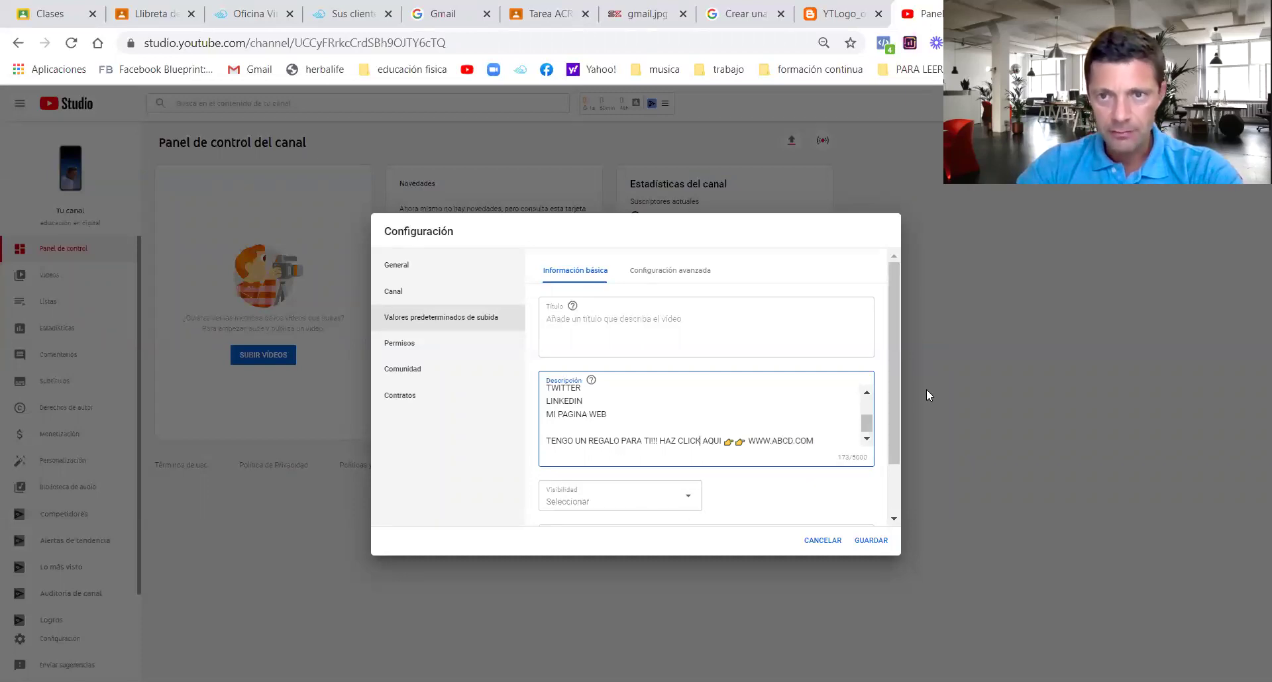
- Set the default visibility of uploaded videos to Público
left_click_drag(894, 390, 902, 420)
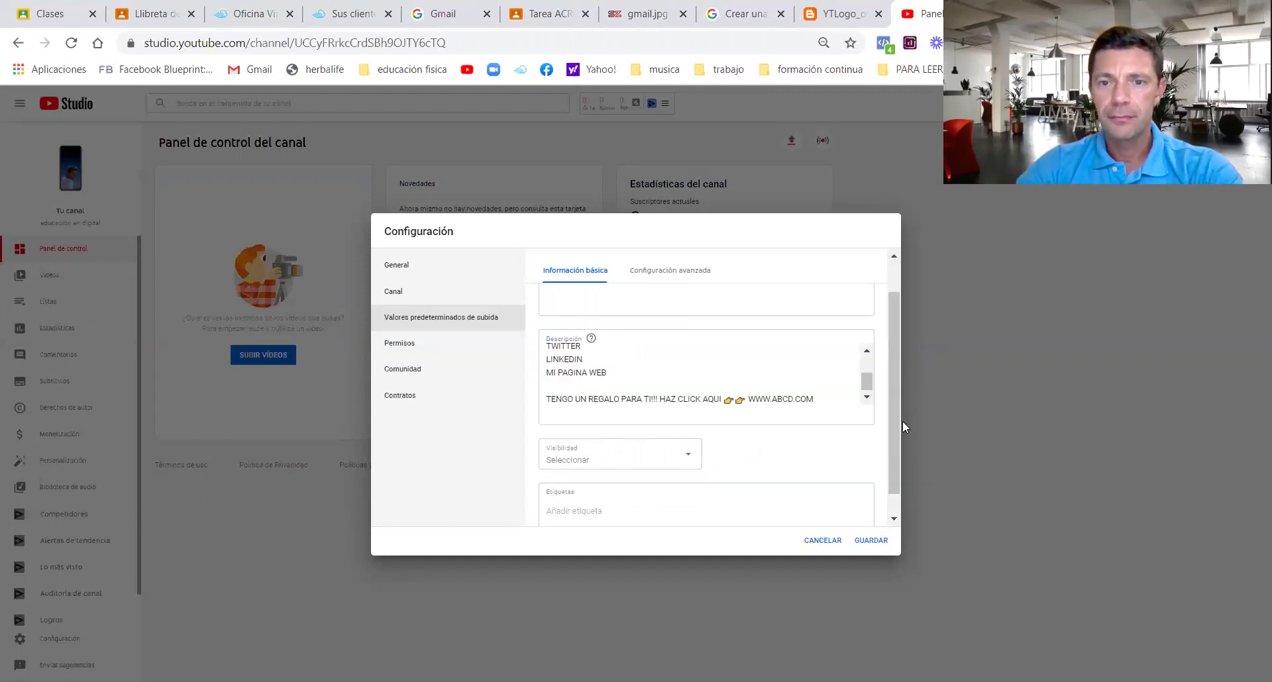
left_click_drag(893, 406, 908, 492)
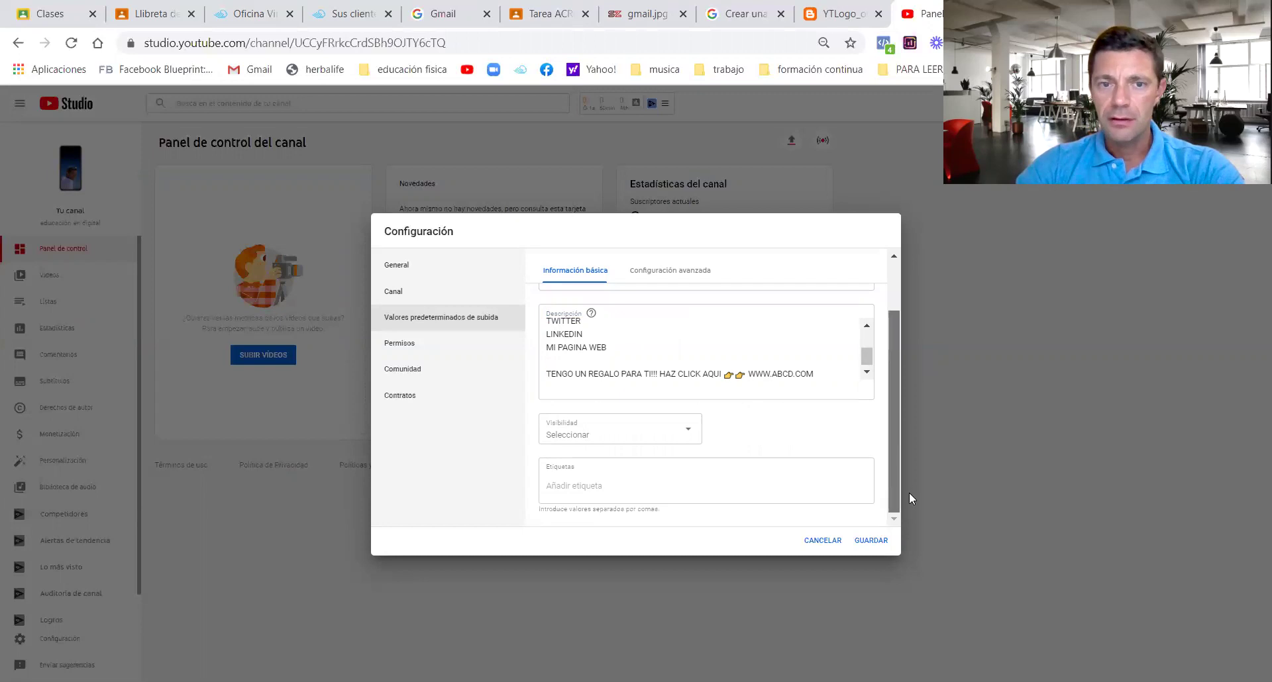
left_click(693, 435)
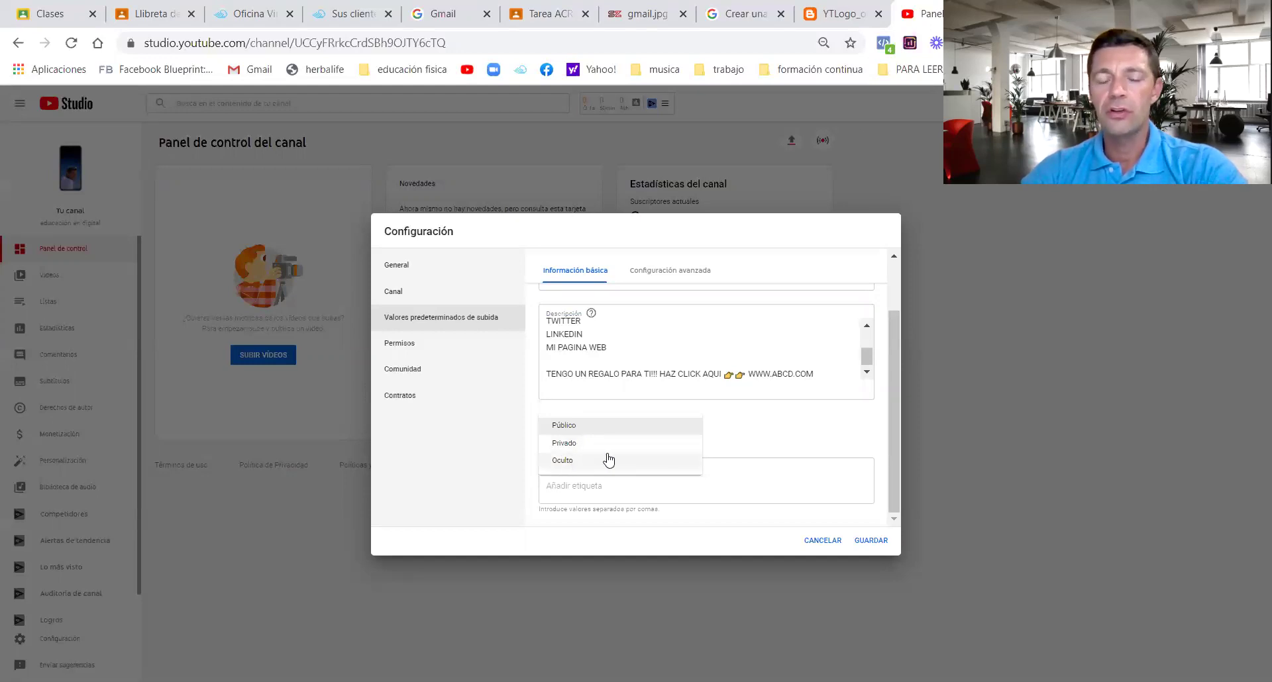
left_click(583, 431)
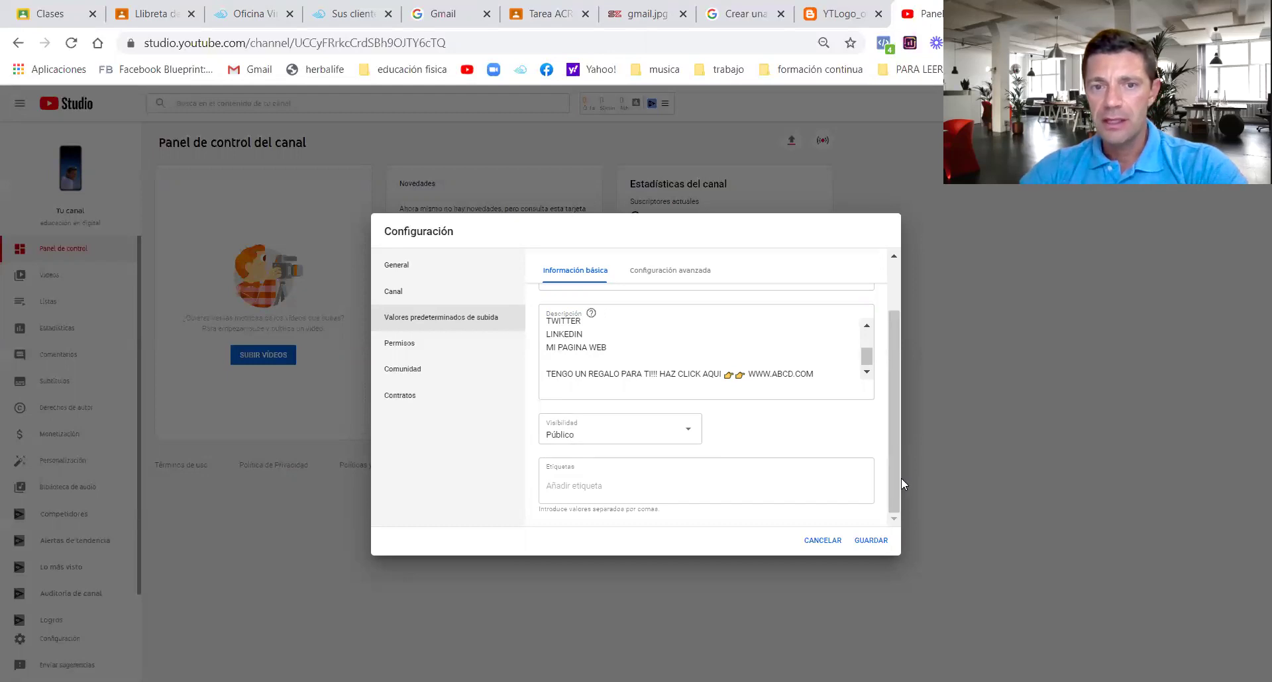
- Add "crear canal youtube" in lowercase as the first default tag for uploads
left_click(710, 482)
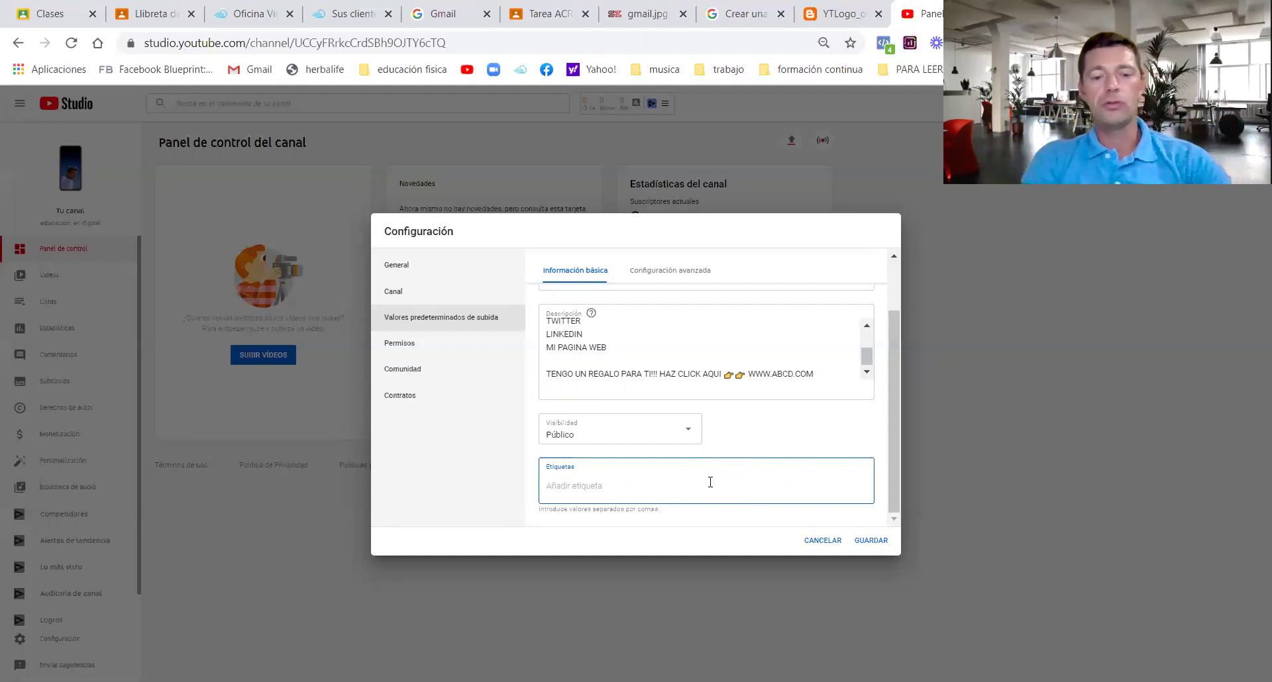
type("CREAR")
key("BackSpace")
key("BackSpace")
key("BackSpace")
key("BackSpace")
key("BackSpace")
type("crear")
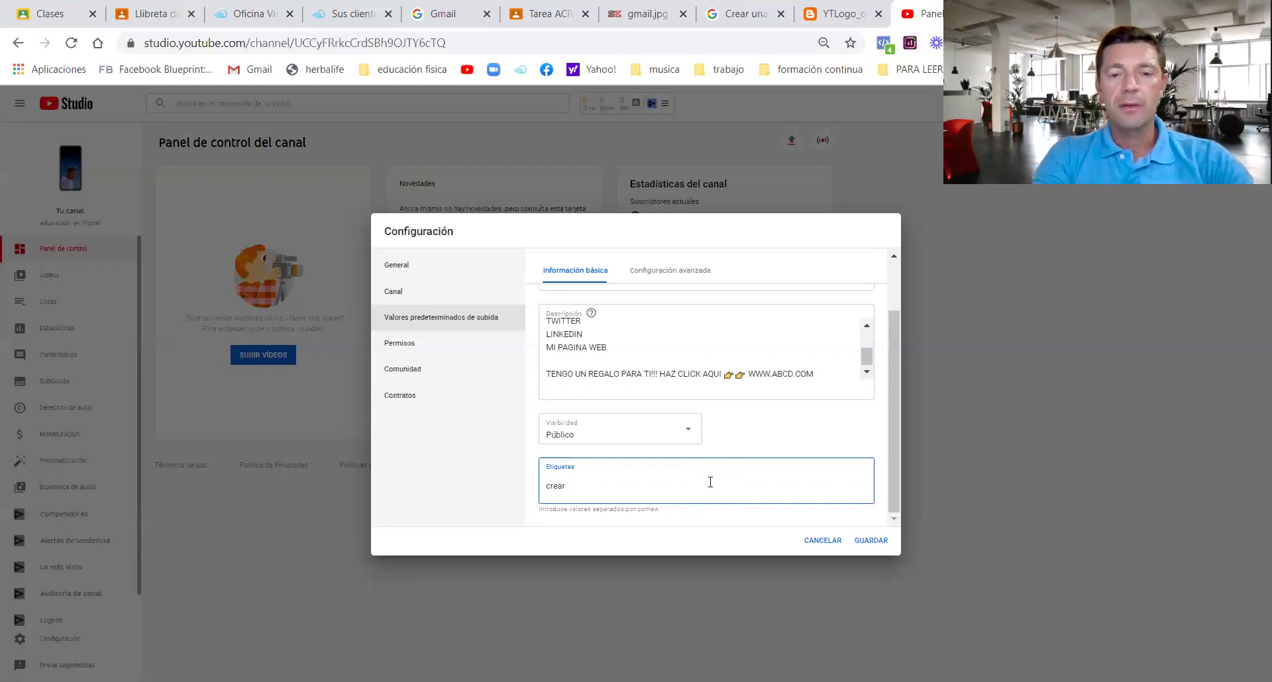
type("canal youtube")
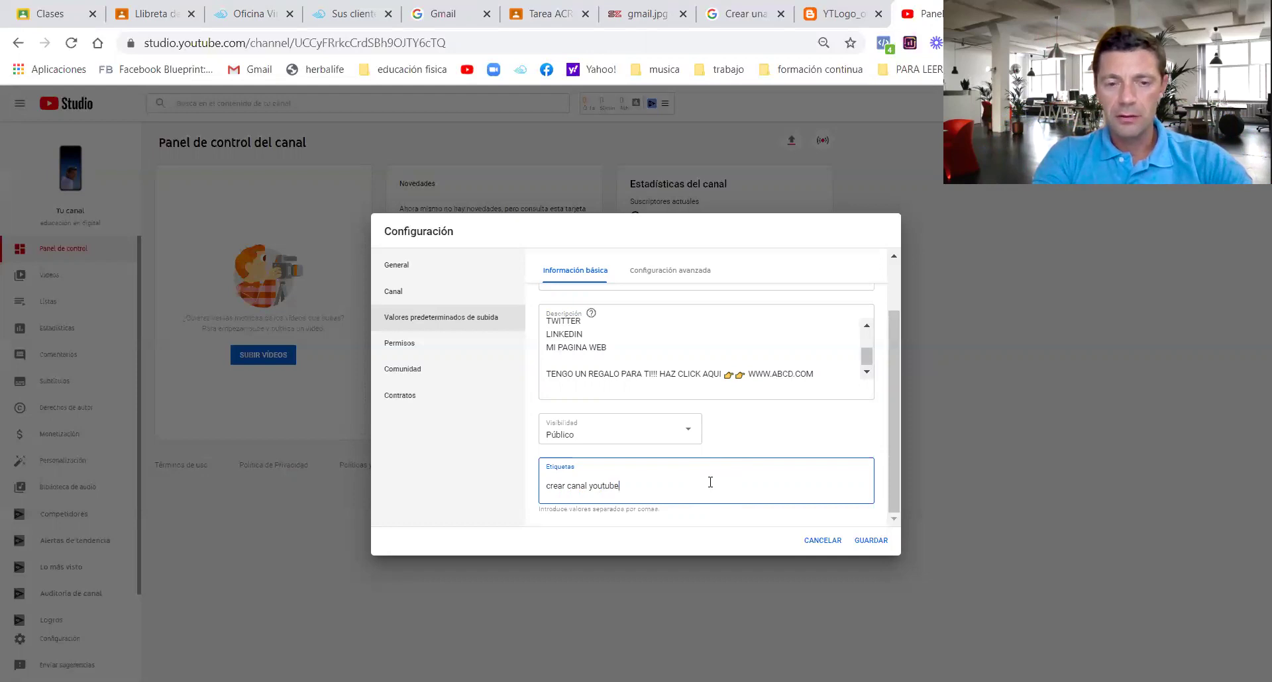
key("Return")
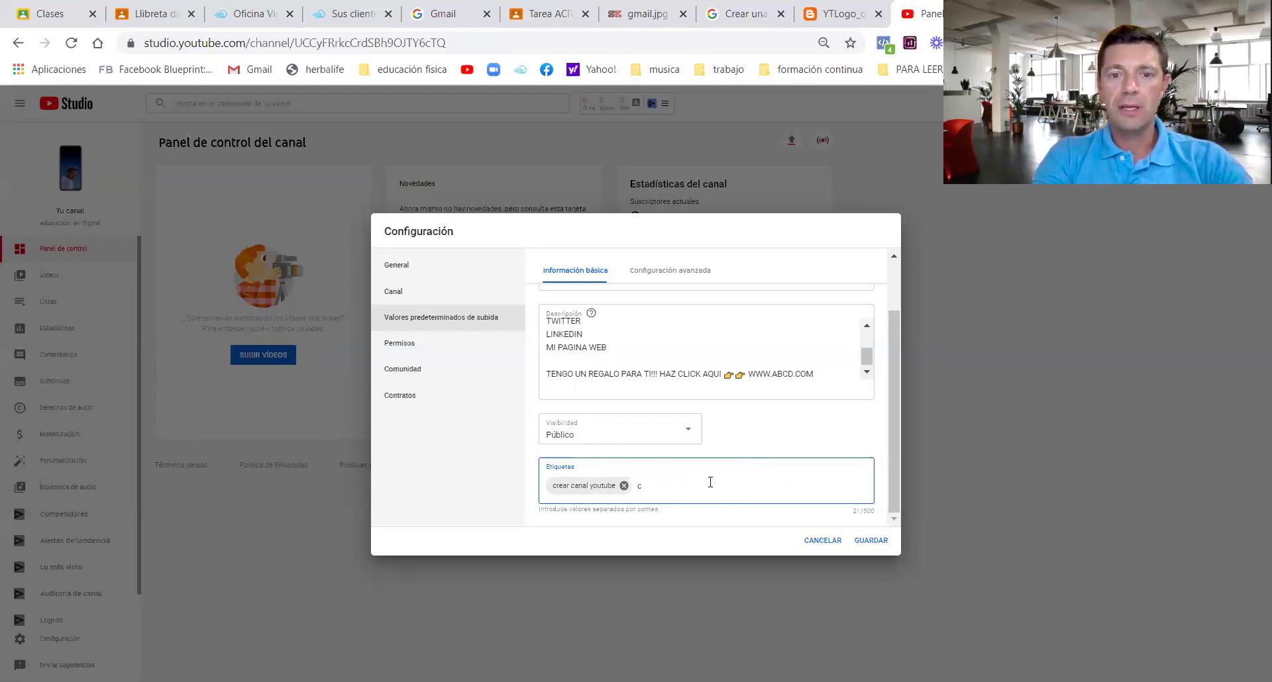
- Add the default tags "posicionamiento en youtube" and "cursos online youtube"
type("posicionamiento en youtube")
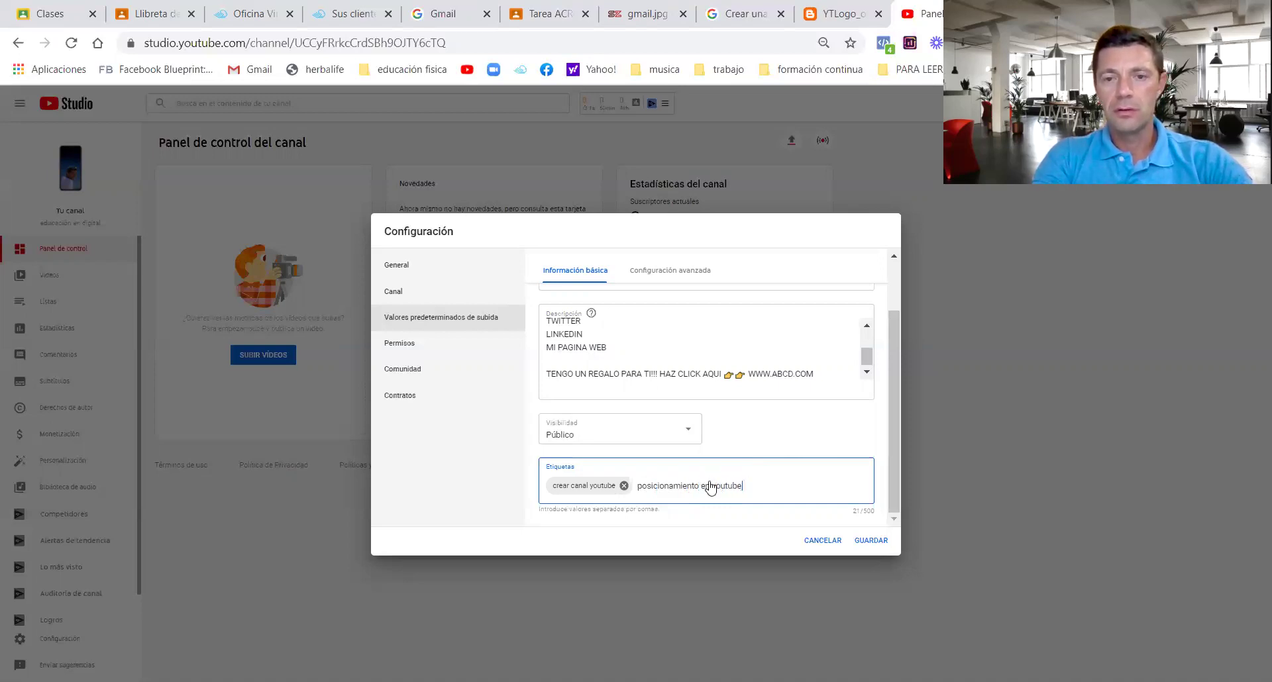
key("Return")
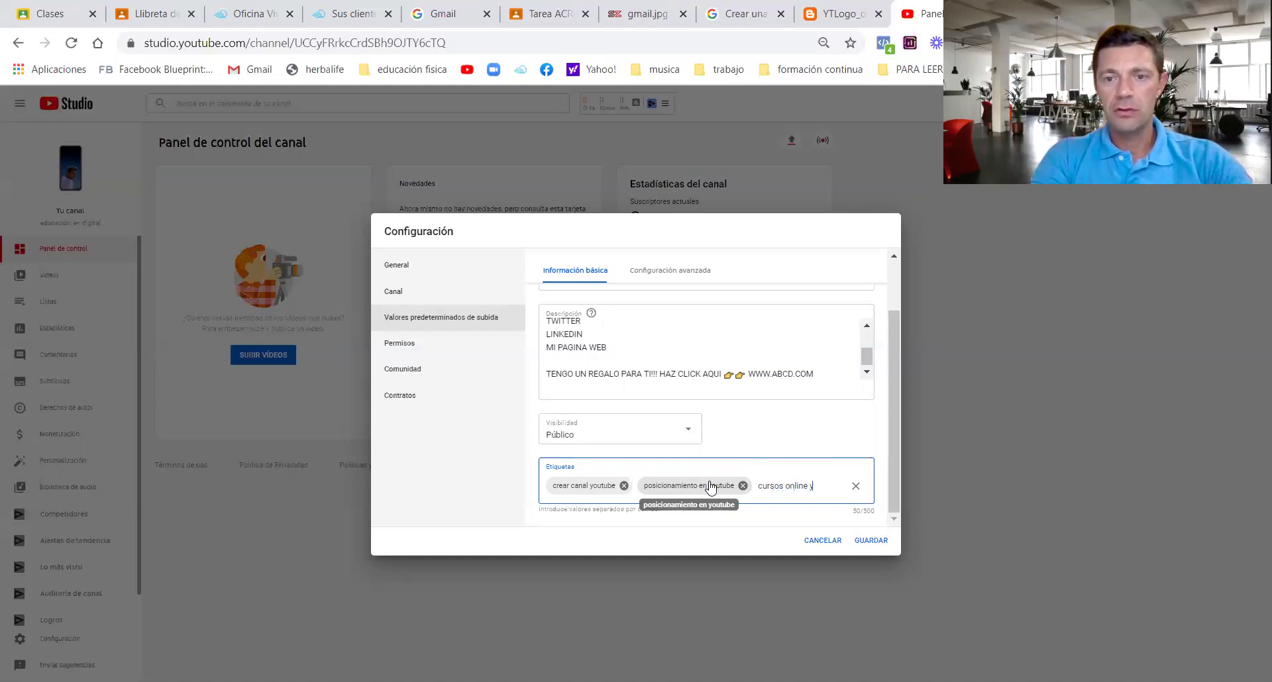
type("tube")
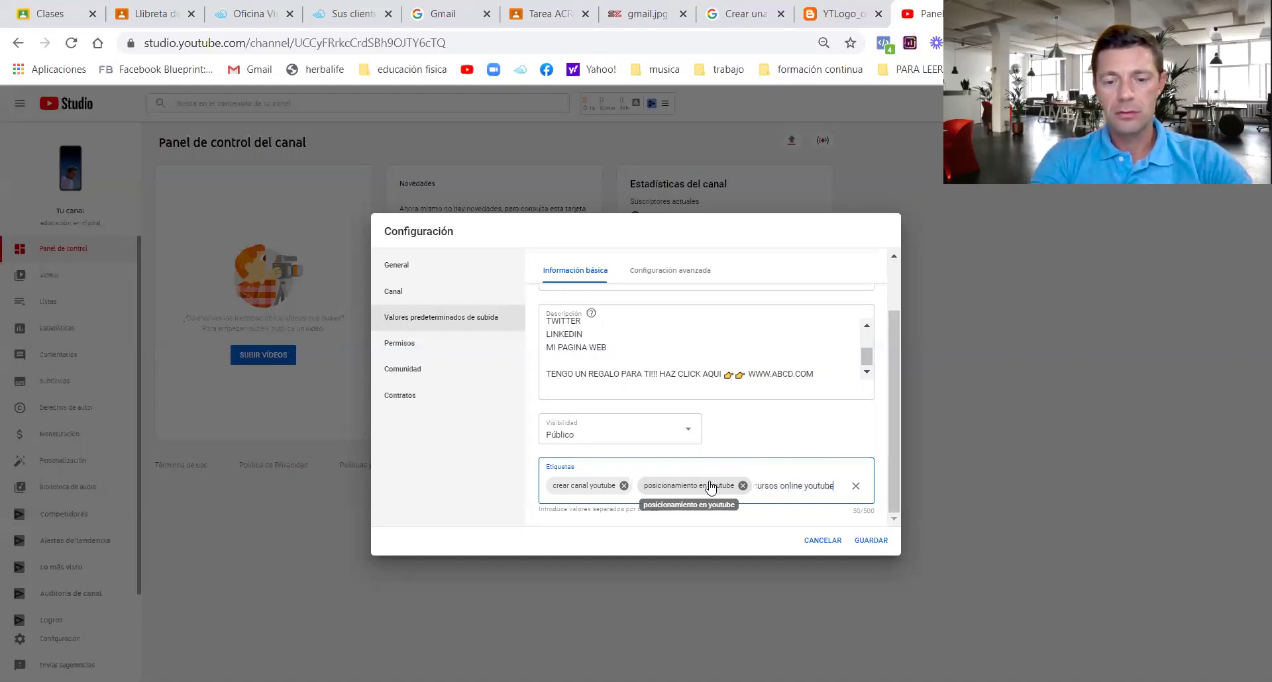
key("Return")
- Add "educación digital" and the creator's full name in lowercase as default upload tags
type("educación digital")
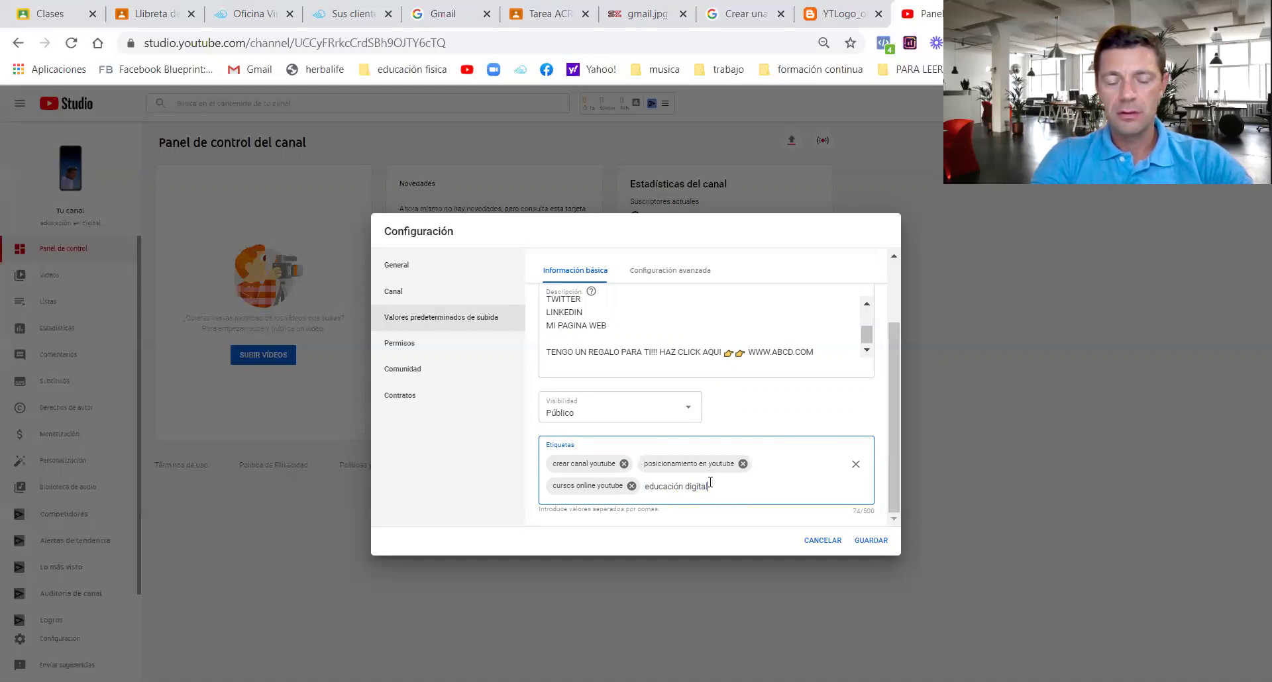
key("Return")
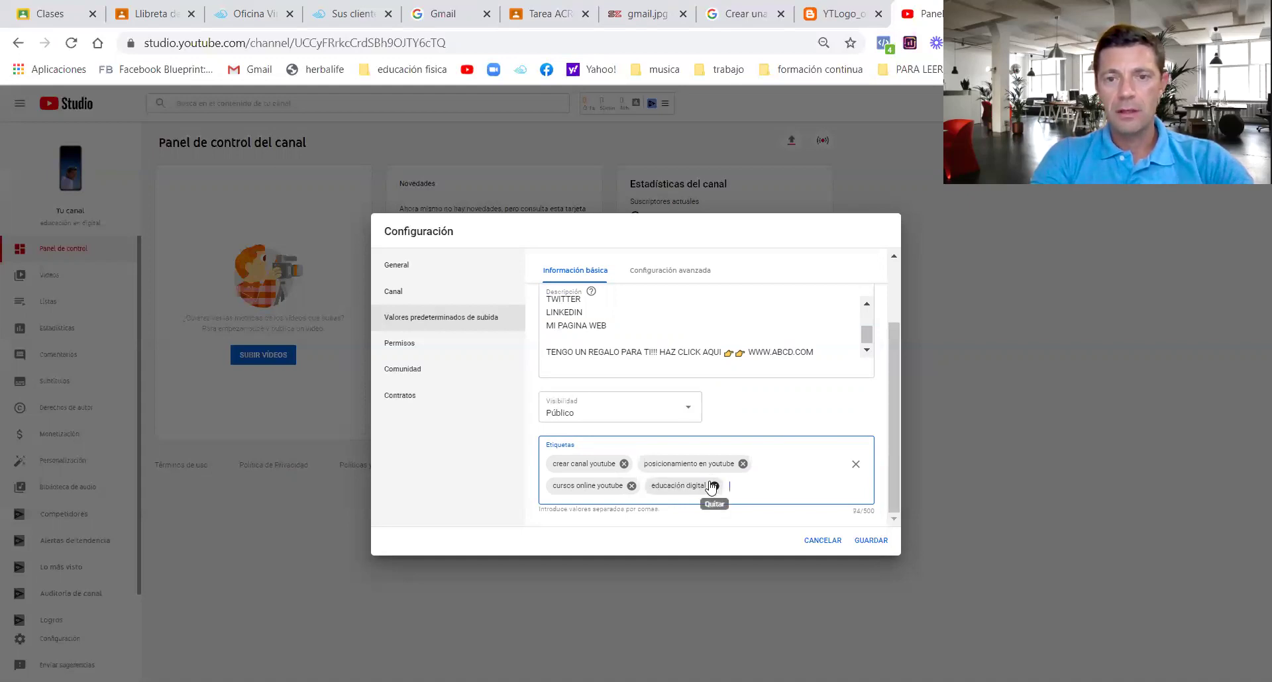
type("tonny val")
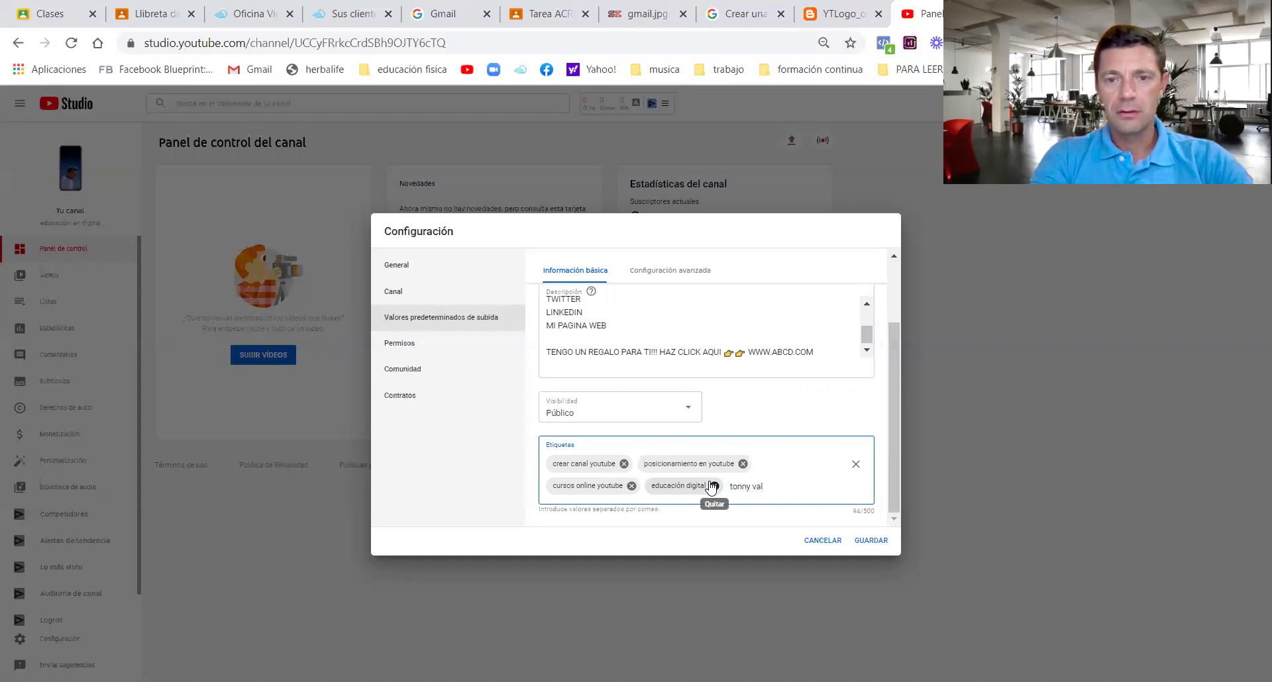
type("enzuelalenzuela")
key("Return")
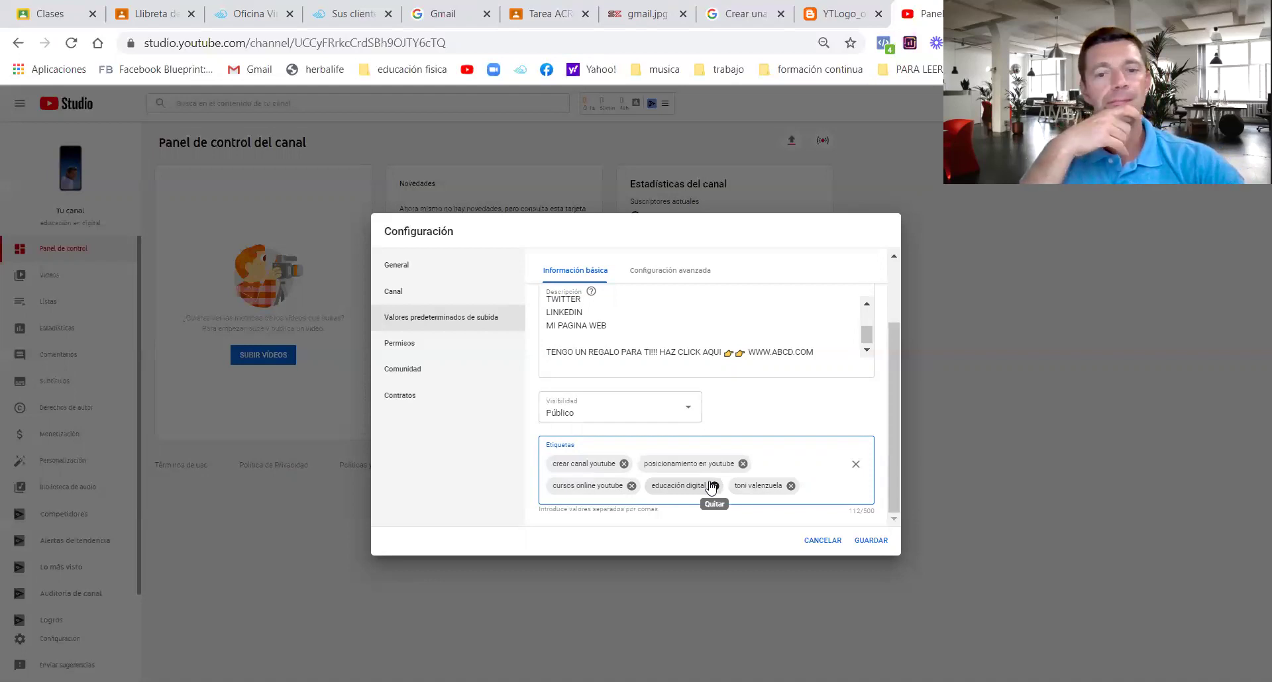
- Add the default tag "hacer paginas web" and save the channel settings
type("hacer paginas web")
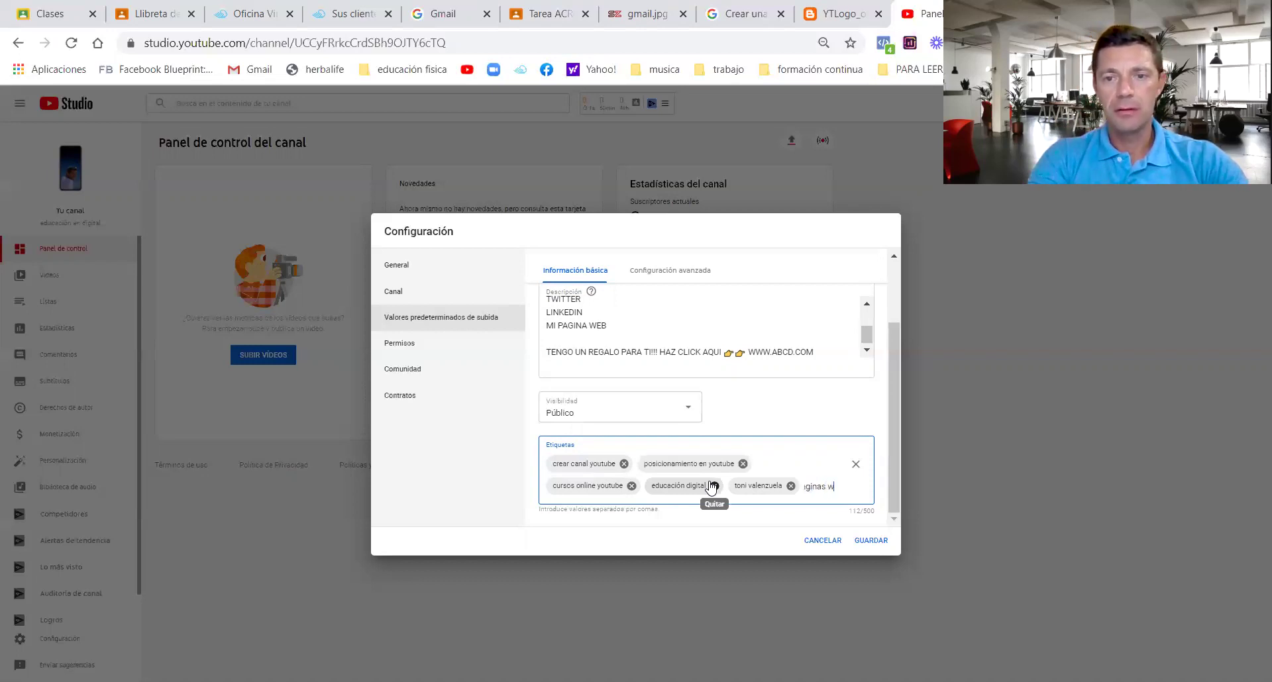
key("Return")
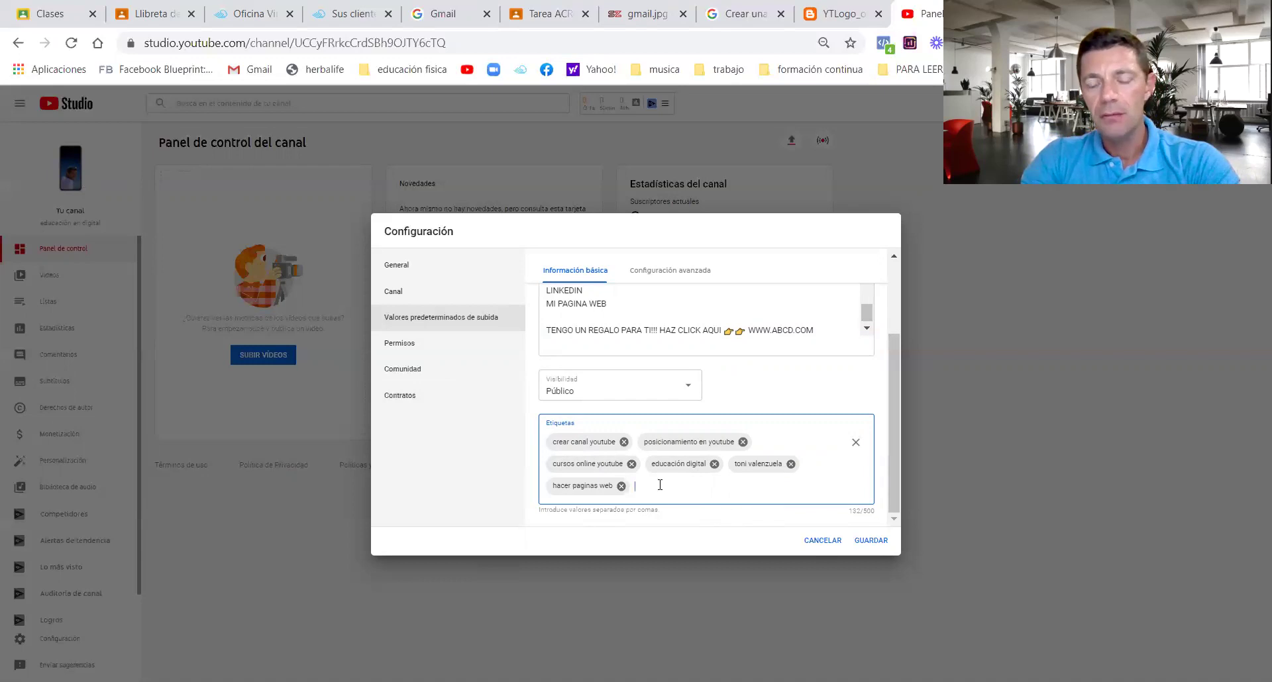
left_click(897, 367)
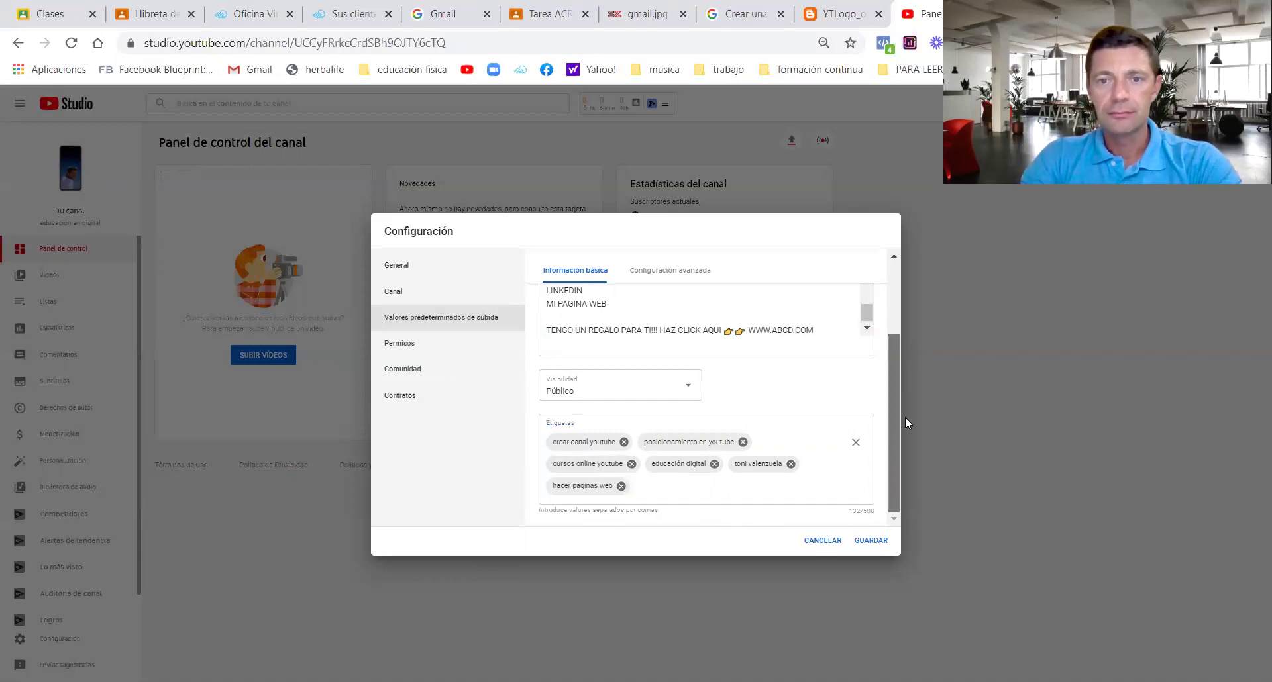
left_click(879, 545)
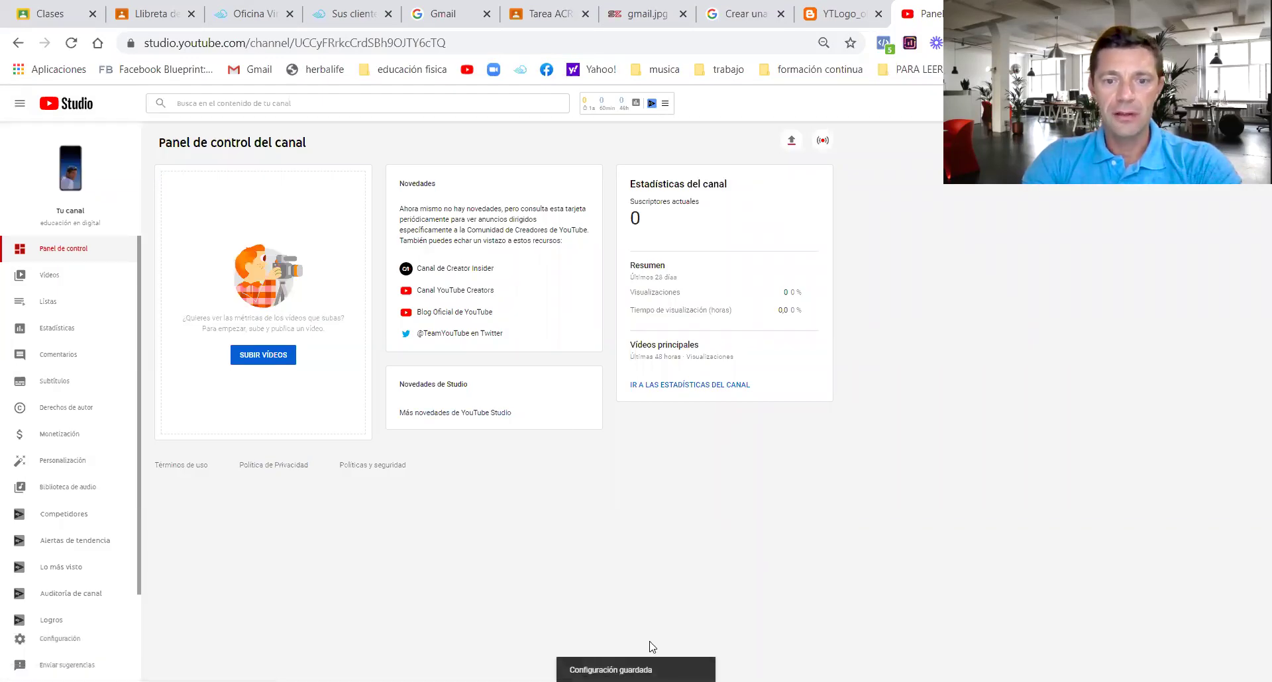
- Reopen the advanced upload defaults in the channel settings and set the default video category to Ciencia y tecnología
left_click(60, 639)
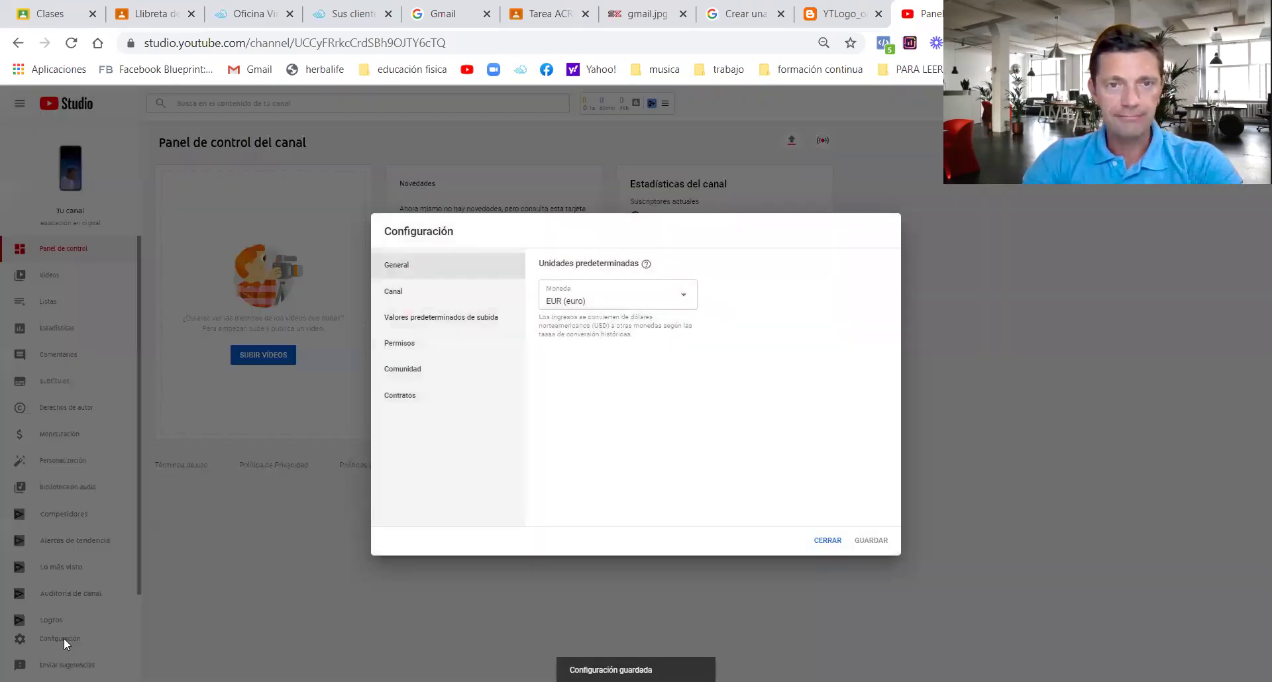
left_click(449, 319)
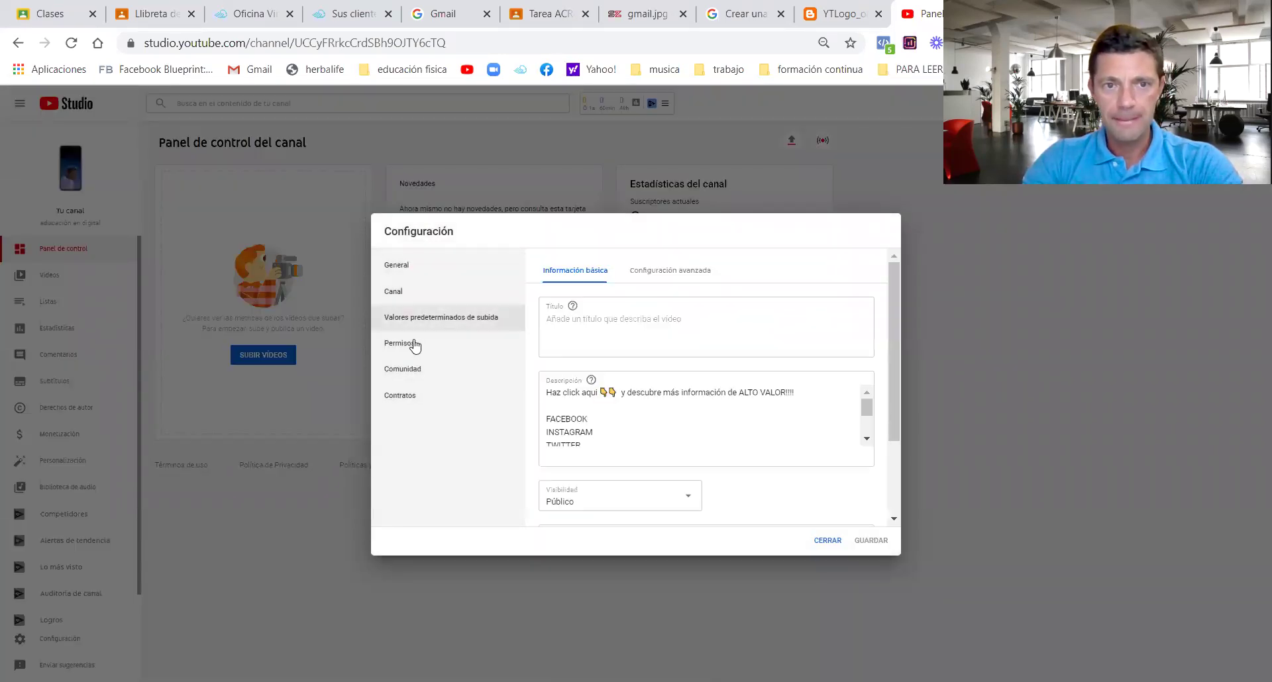
left_click(684, 276)
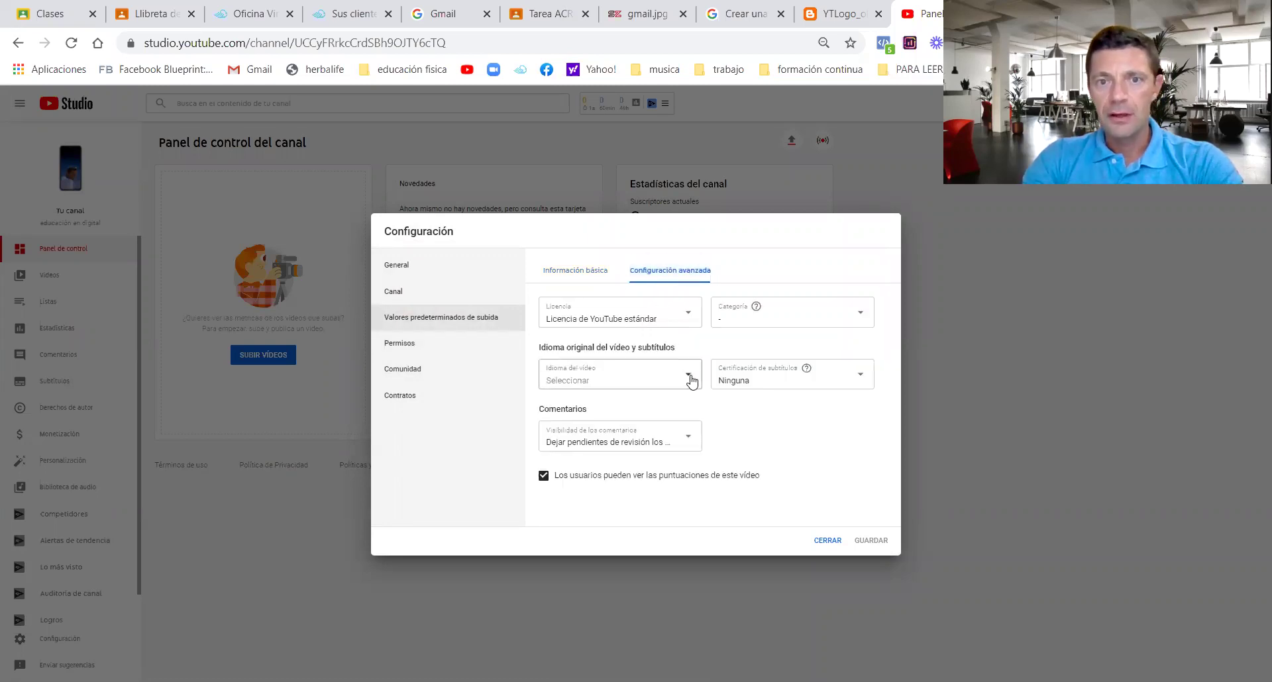
left_click(857, 318)
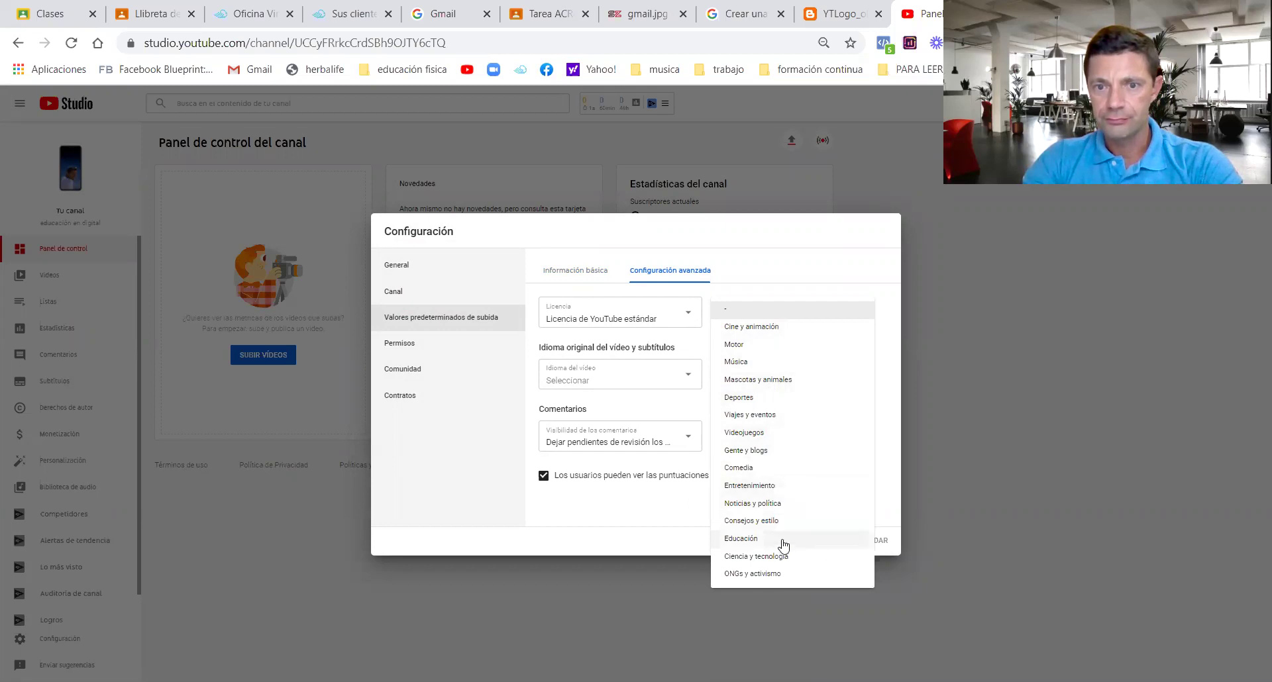
left_click(771, 559)
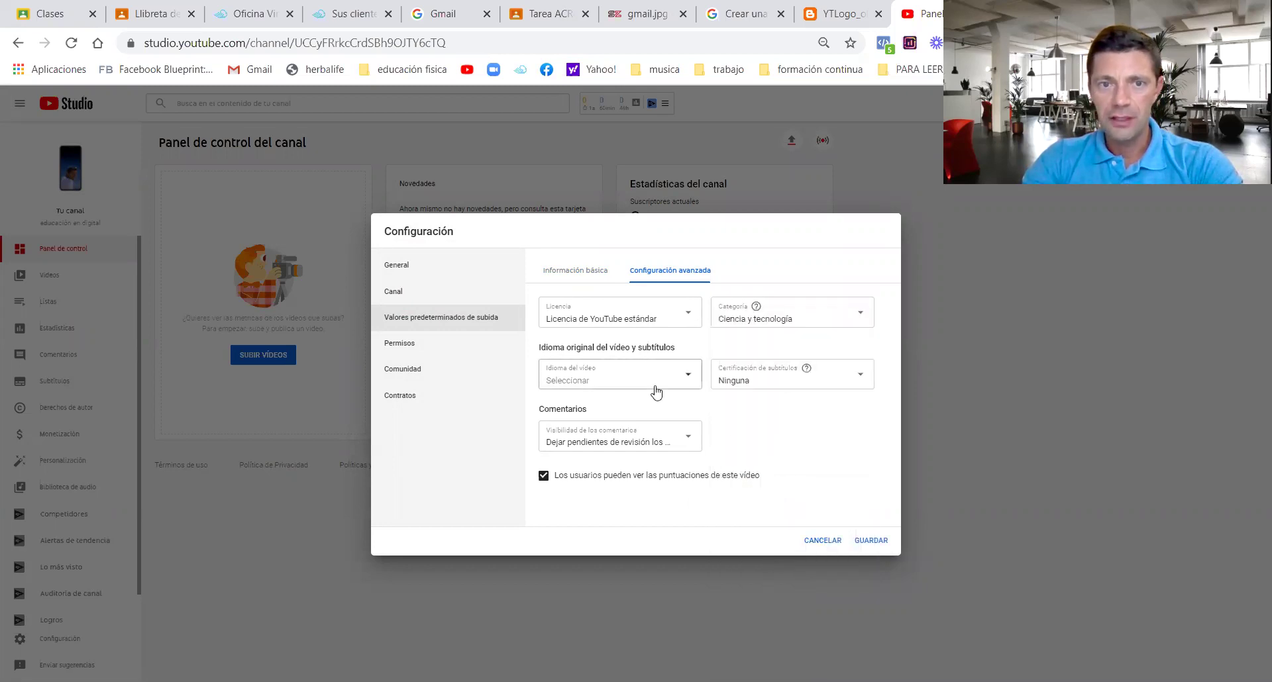
- Set the default video language to Español and choose to hold potentially inappropriate comments for review
left_click(686, 382)
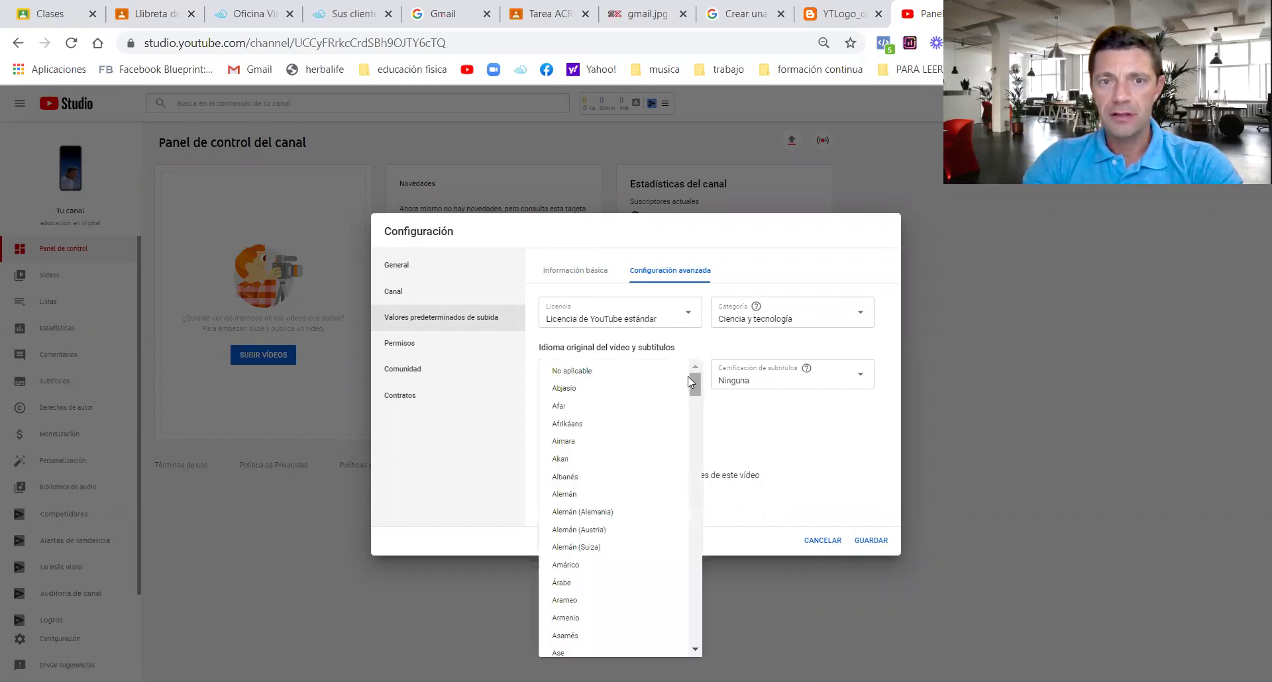
scroll(698, 401, "down", 1)
scroll(698, 401, "down", 5)
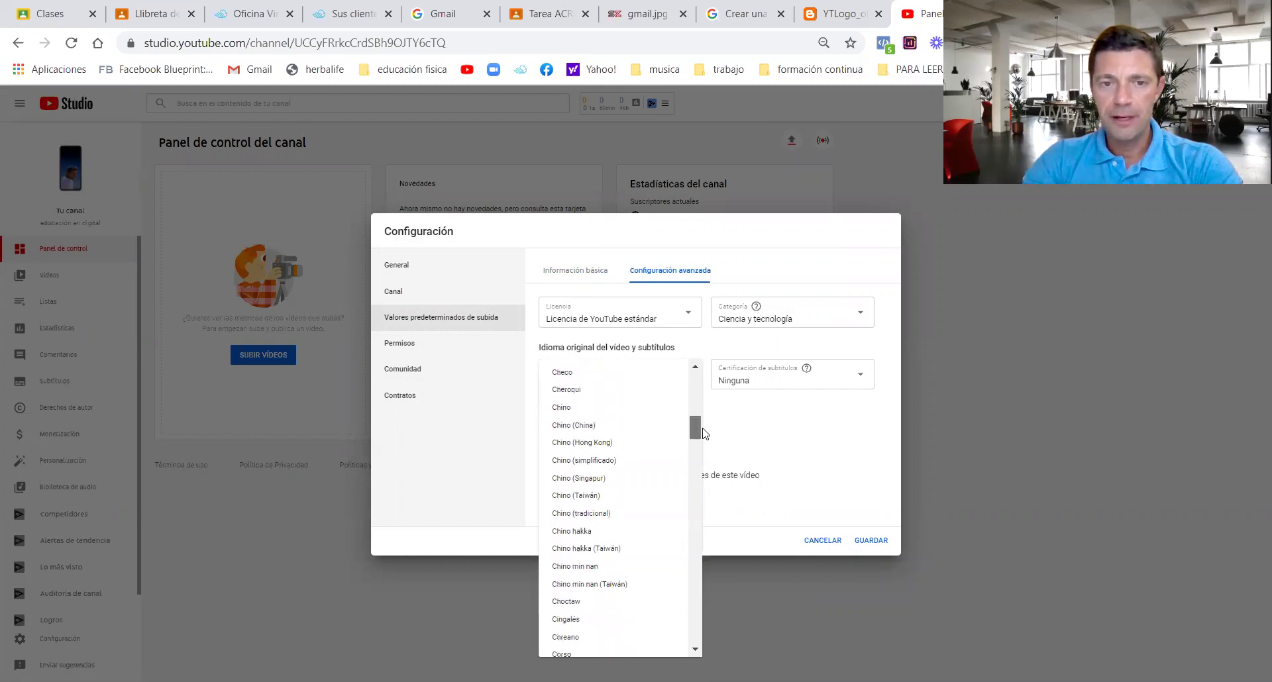
scroll(704, 437, "down", 4)
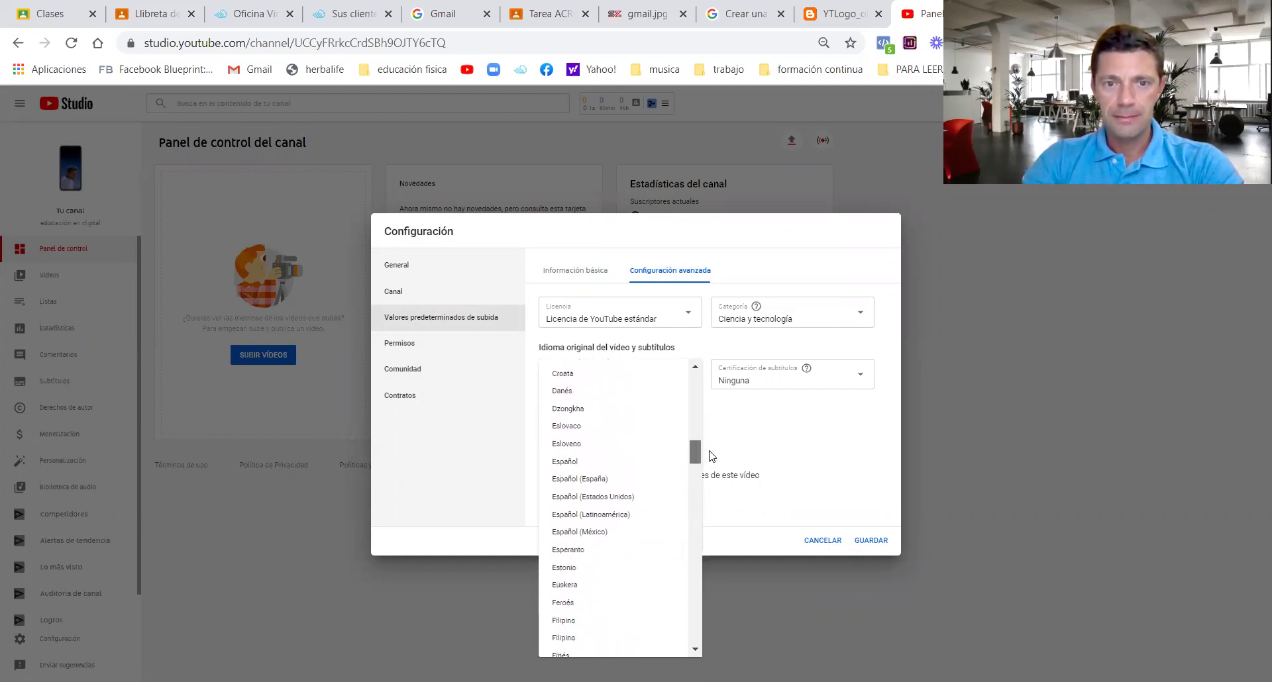
left_click(568, 461)
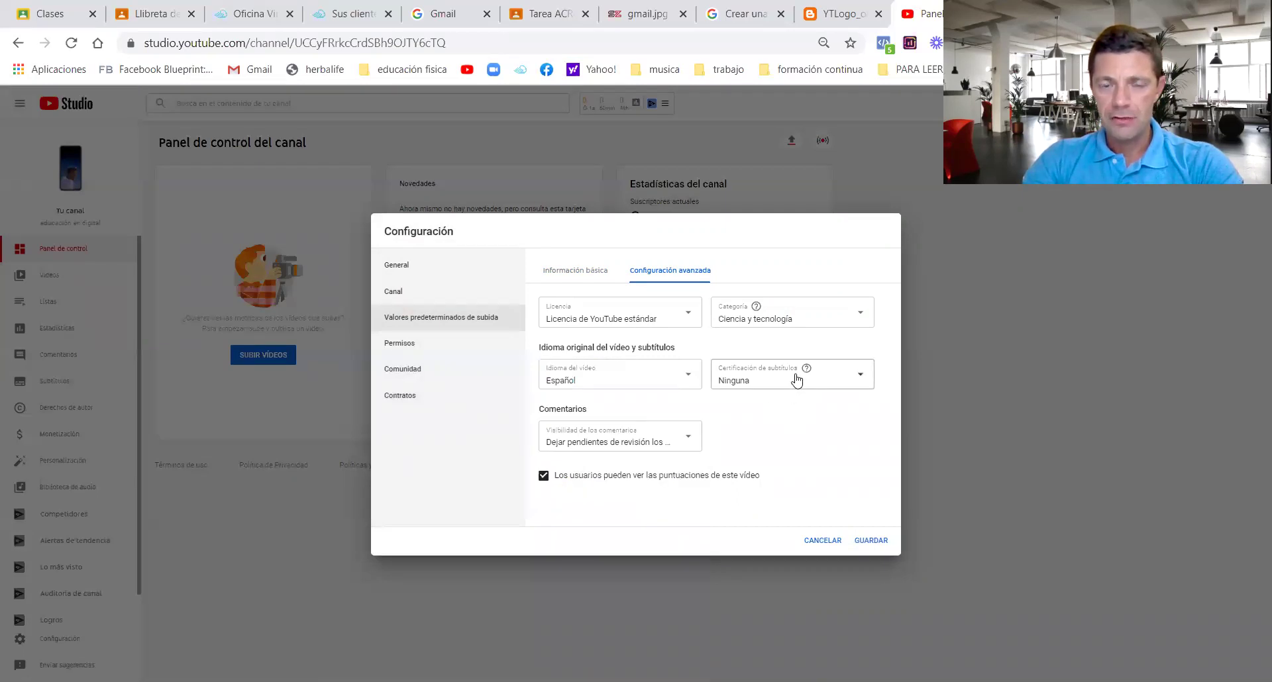
left_click(691, 448)
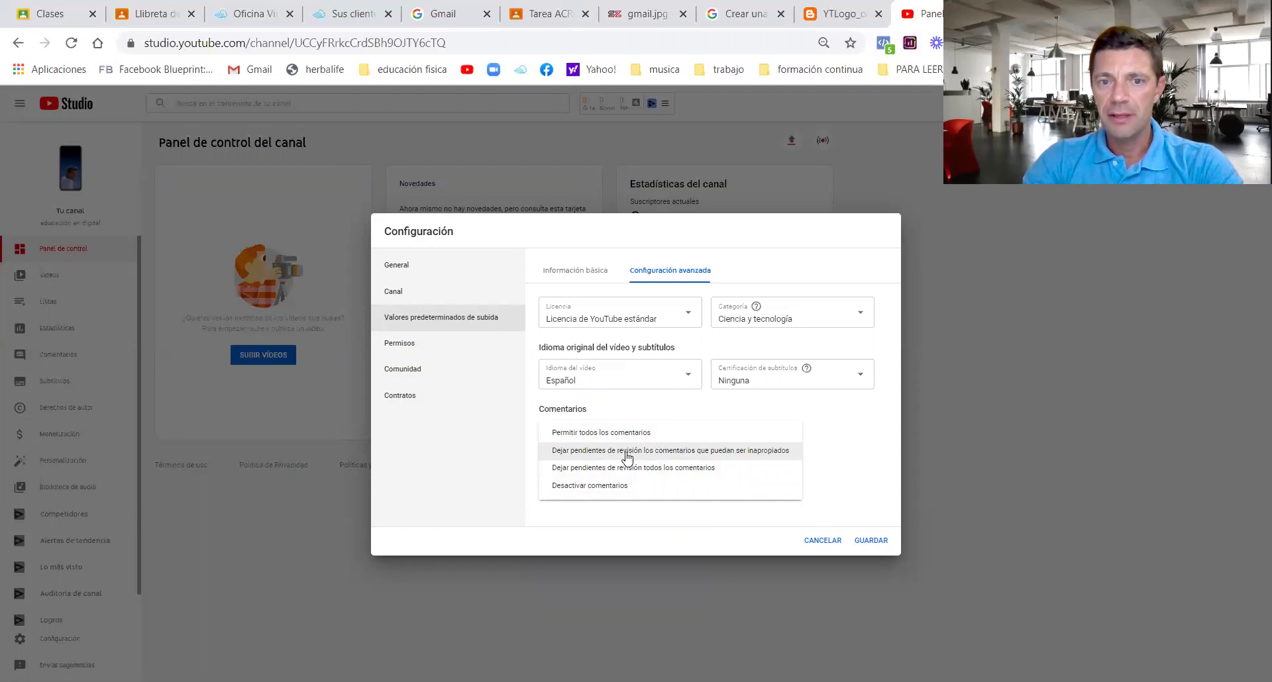
left_click(718, 453)
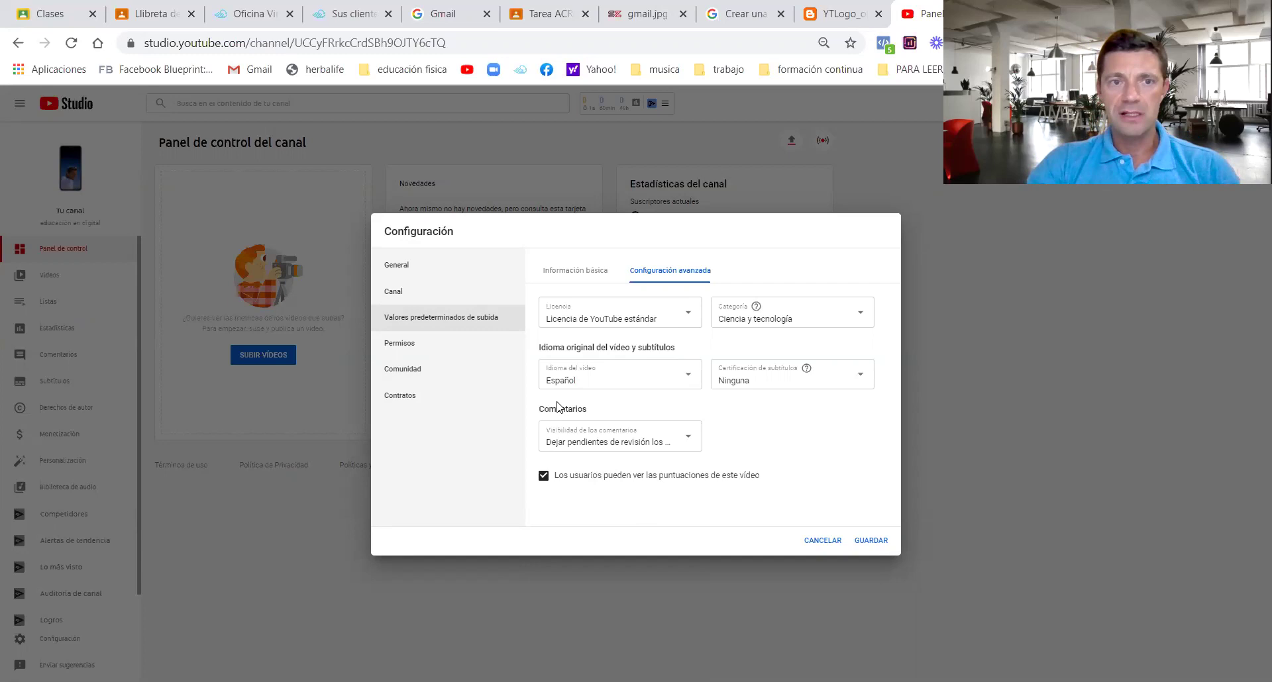
- Review the channel's permissions, community filters and contracts settings, and save the configuration
left_click(405, 343)
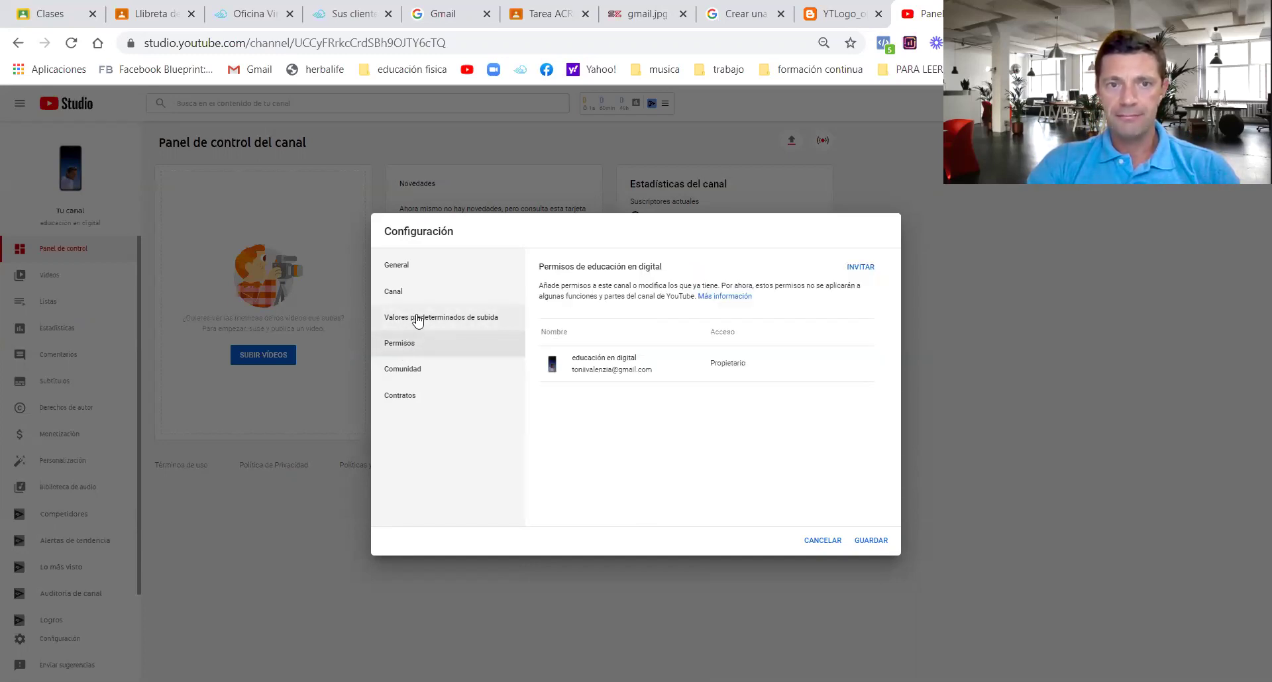
mouse_move(759, 369)
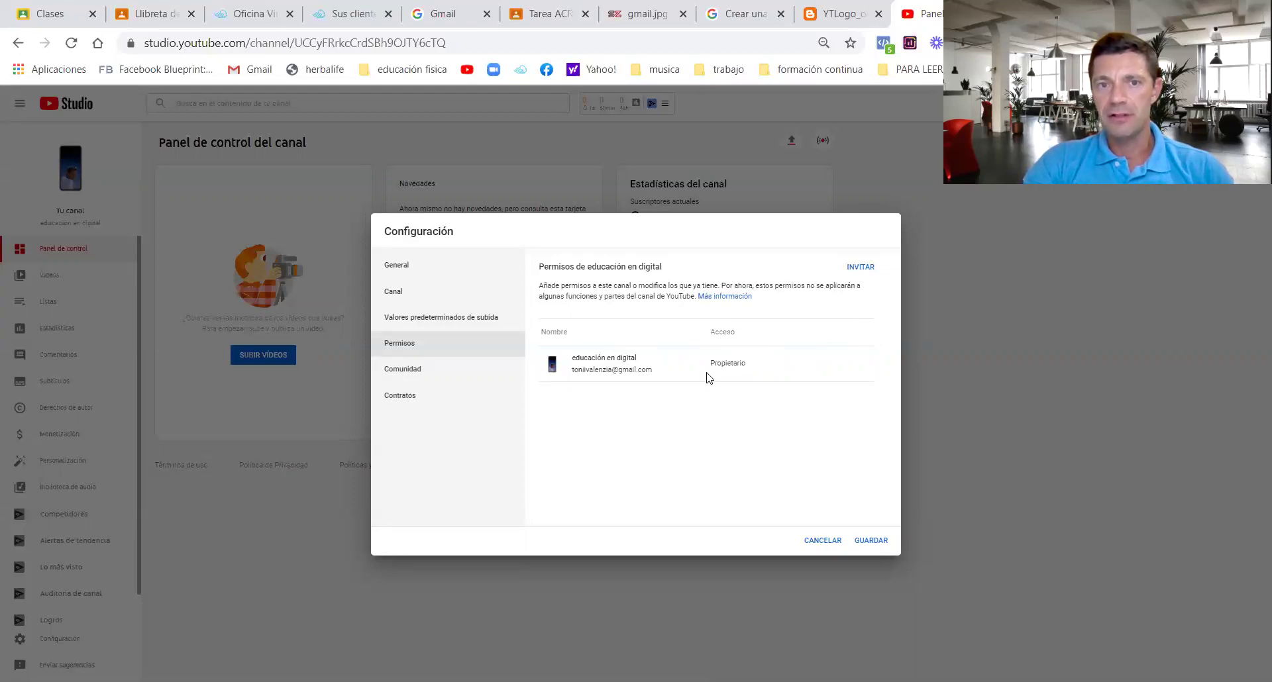
mouse_move(717, 366)
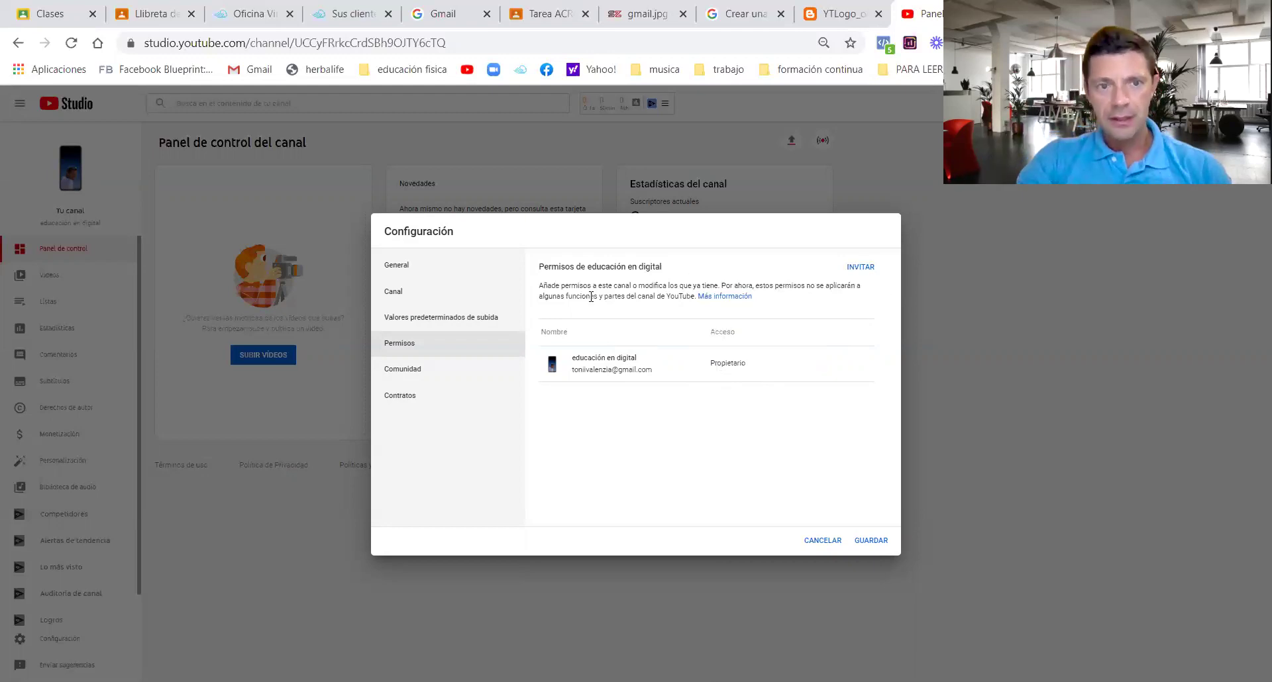
left_click(410, 371)
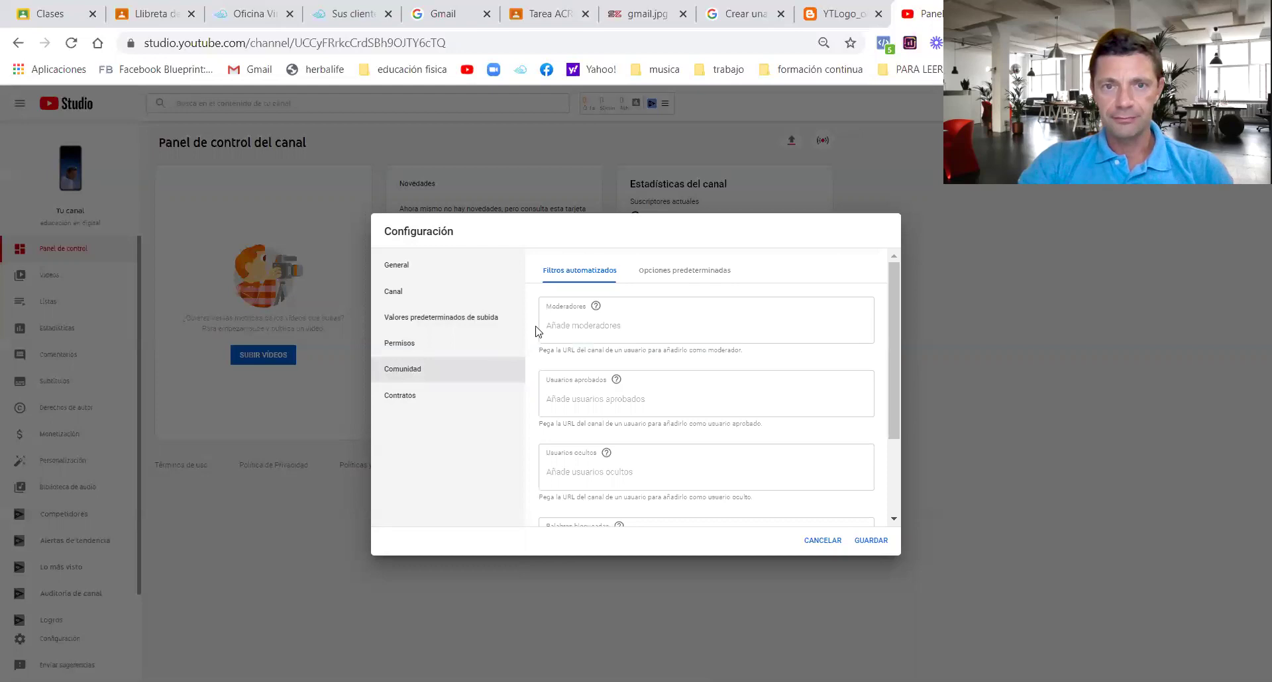
left_click(617, 325)
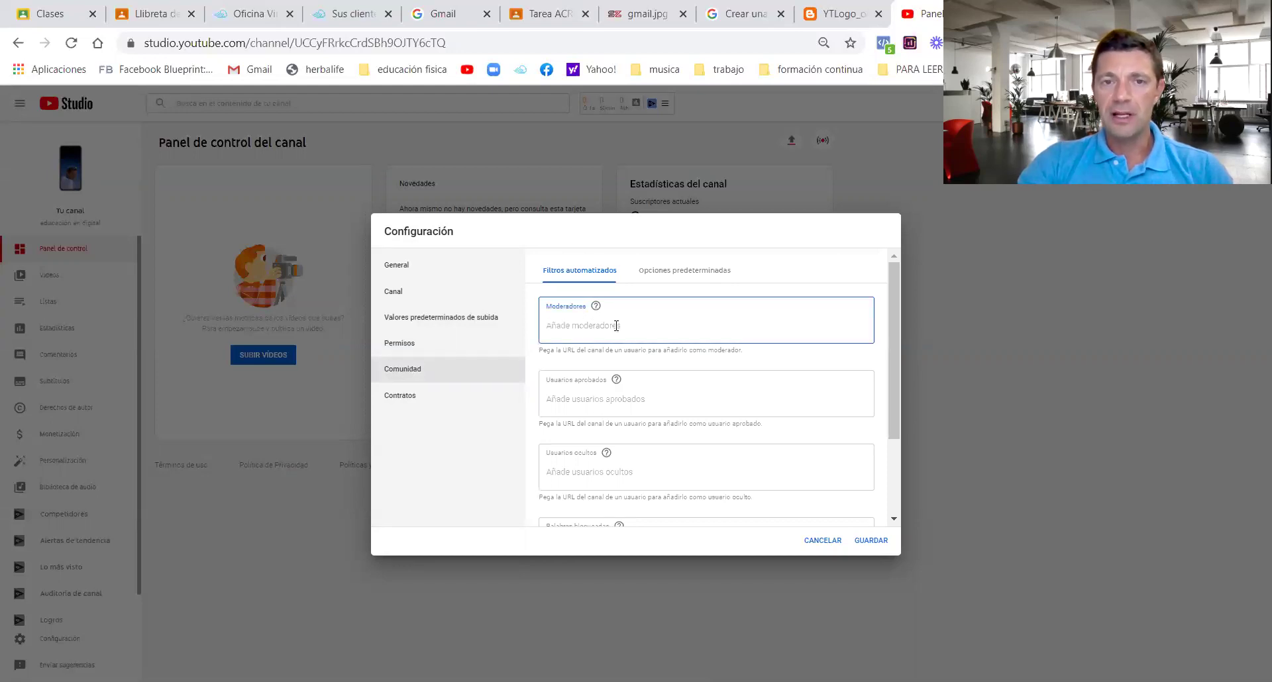
left_click(892, 285)
left_click_drag(893, 285, 912, 385)
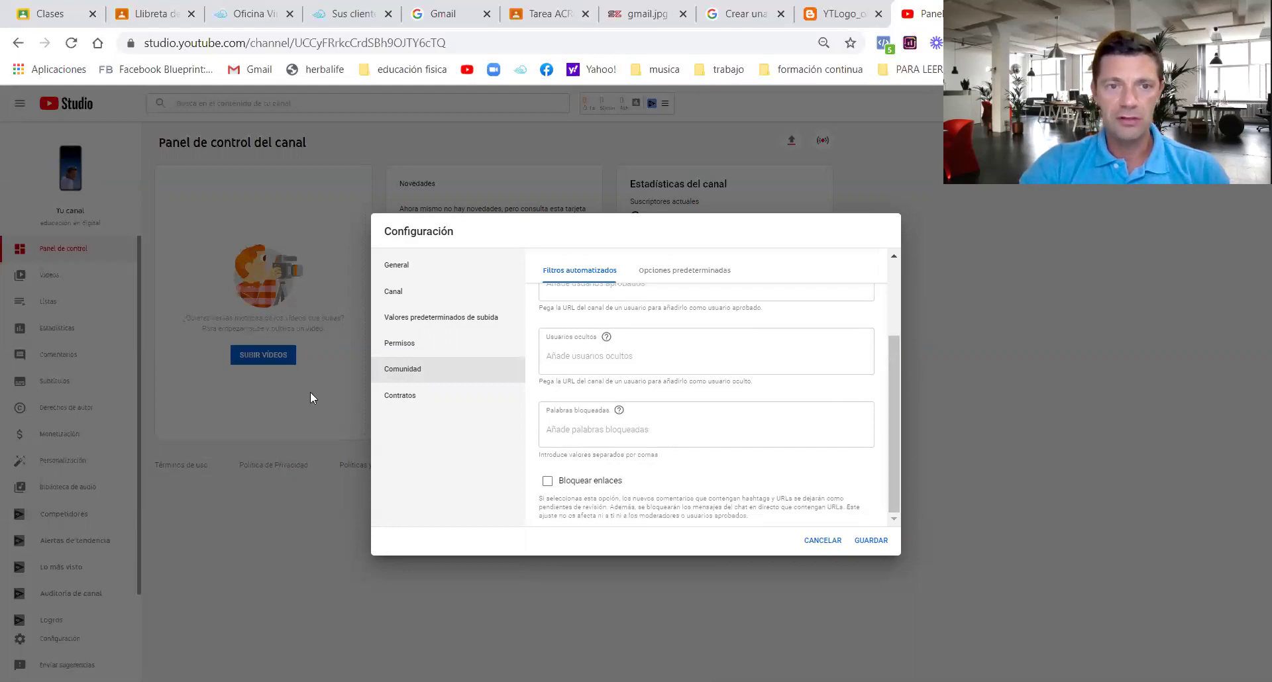
left_click(417, 398)
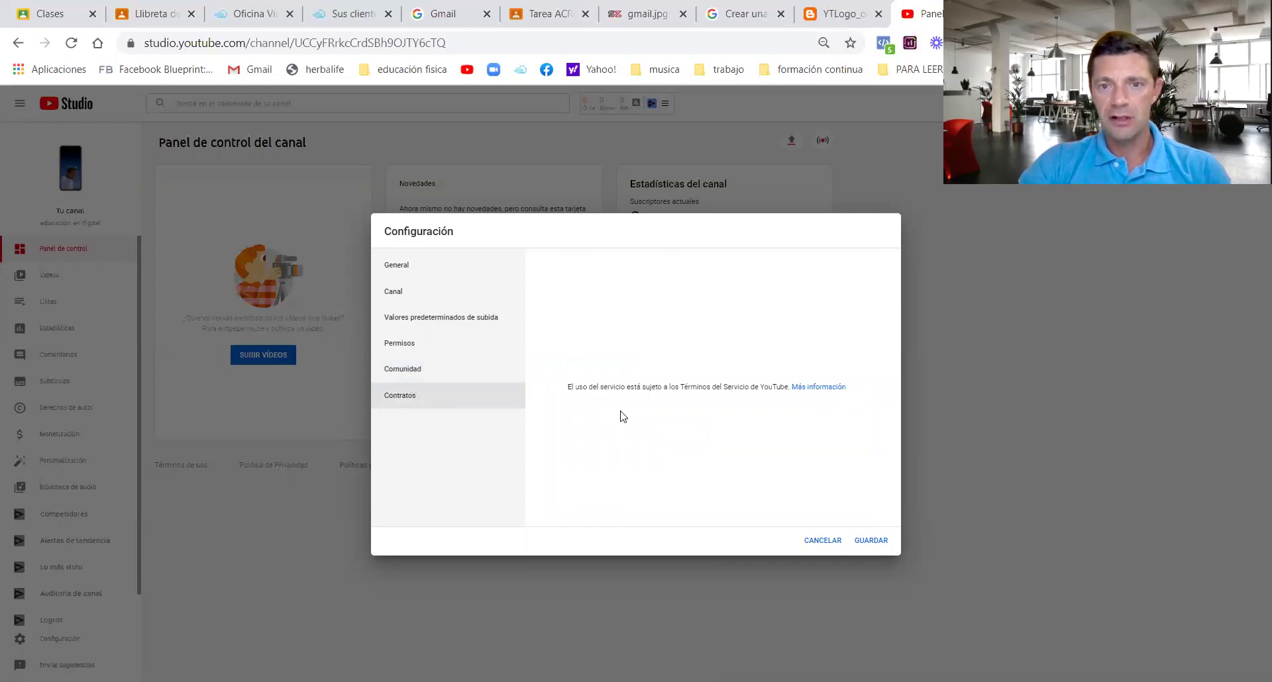
left_click(875, 541)
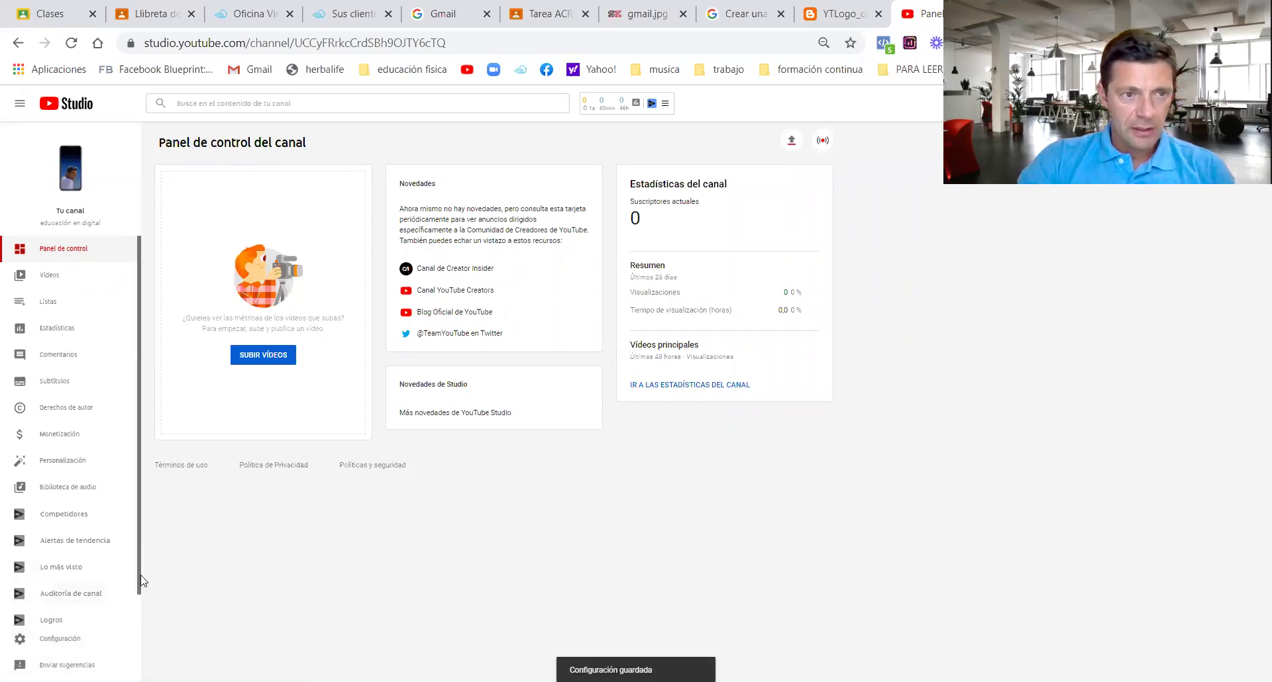
- Examine the channel customization's layout, branding and basic information, including the description, links and banner links
left_click(67, 464)
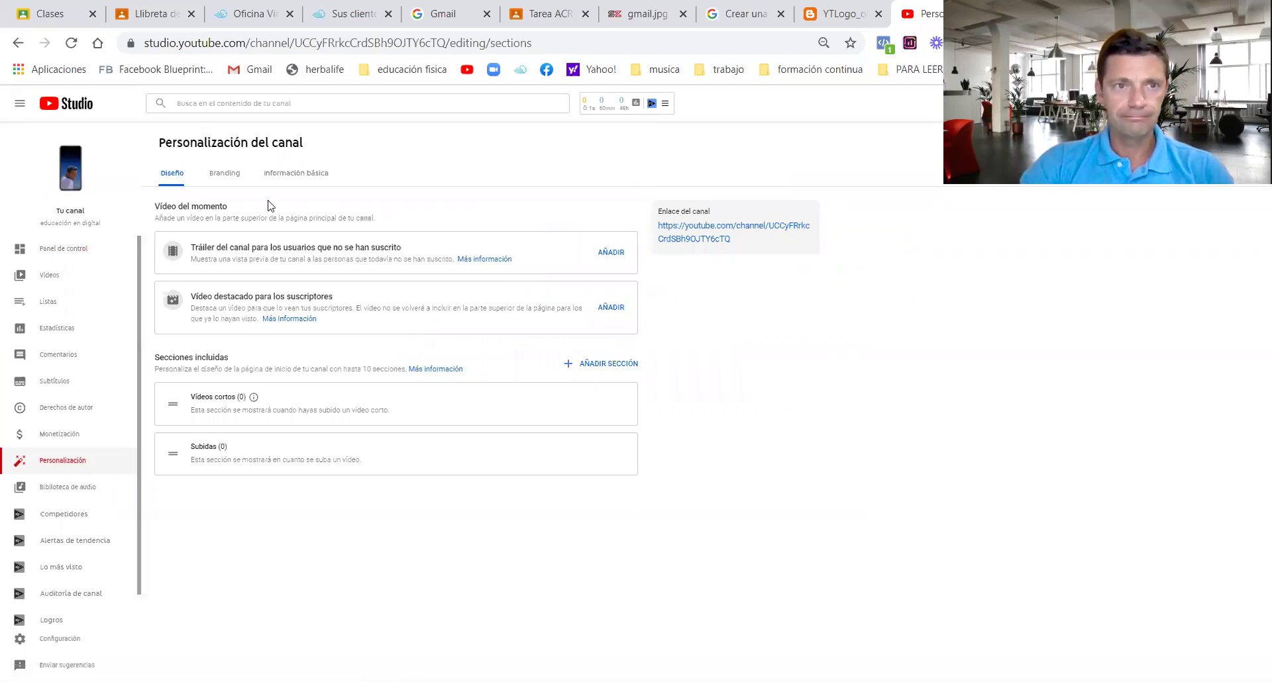
left_click(225, 175)
left_click(291, 176)
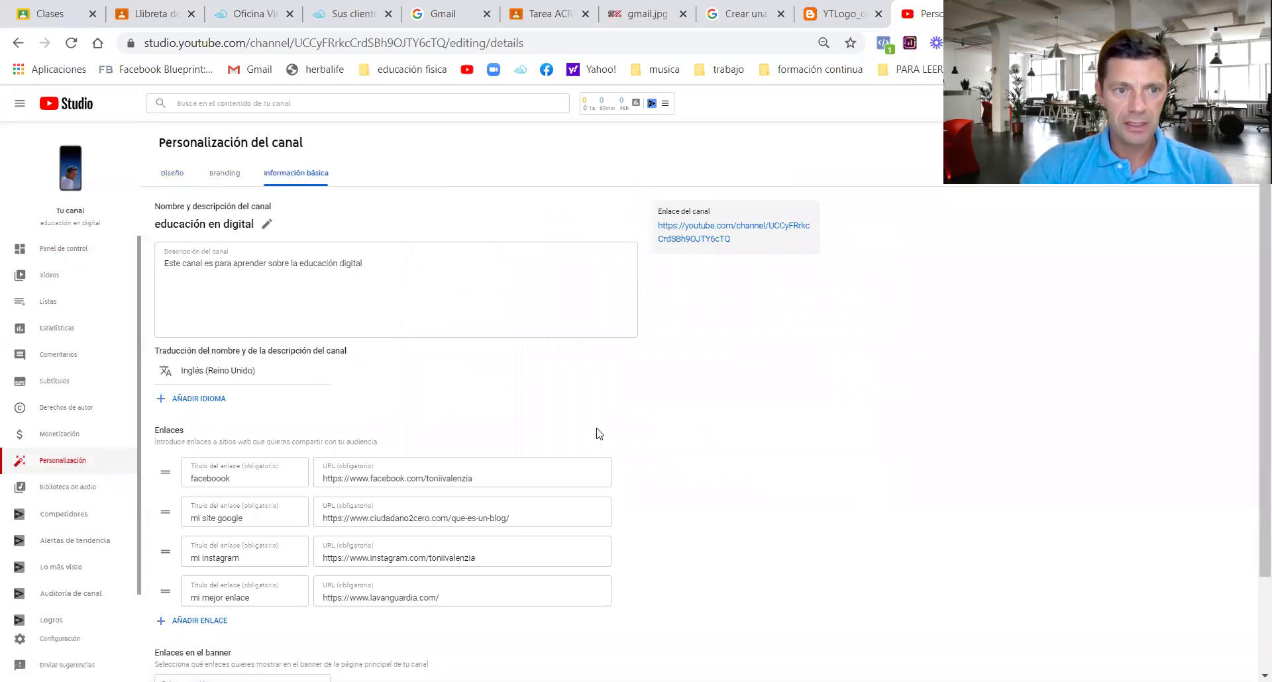
left_click_drag(1253, 361, 1253, 545)
scroll(1252, 440, "up", 1)
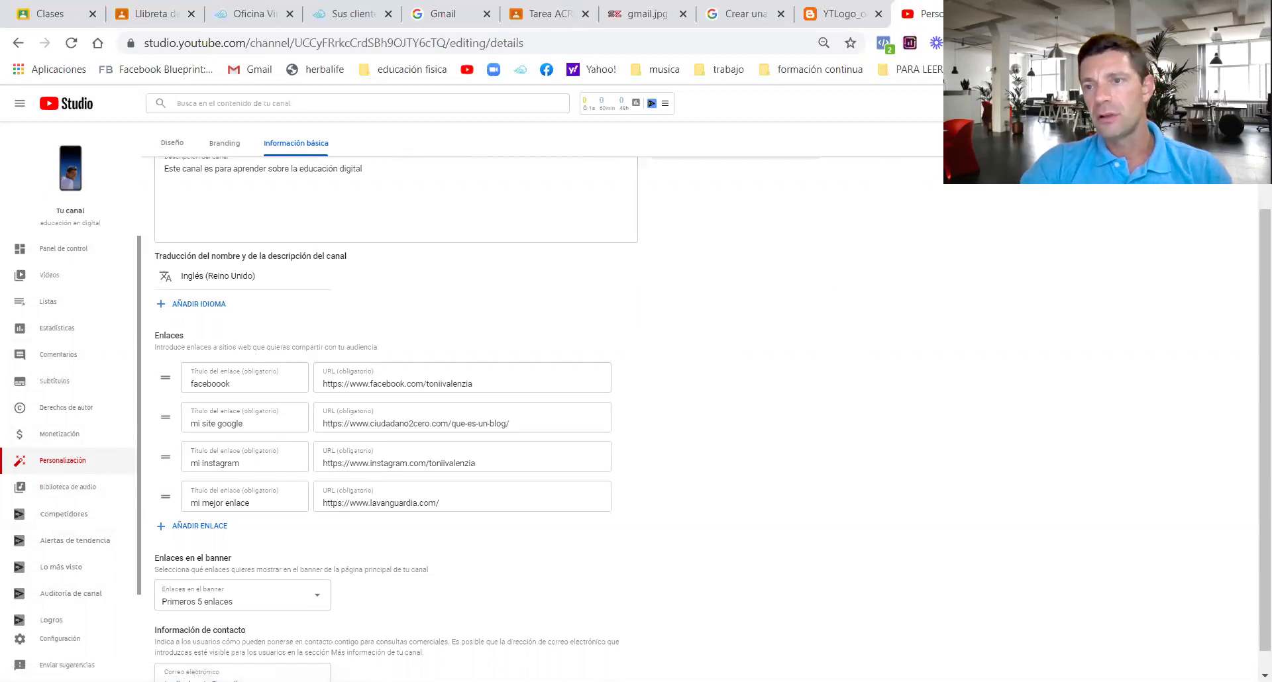
left_click(1246, 103)
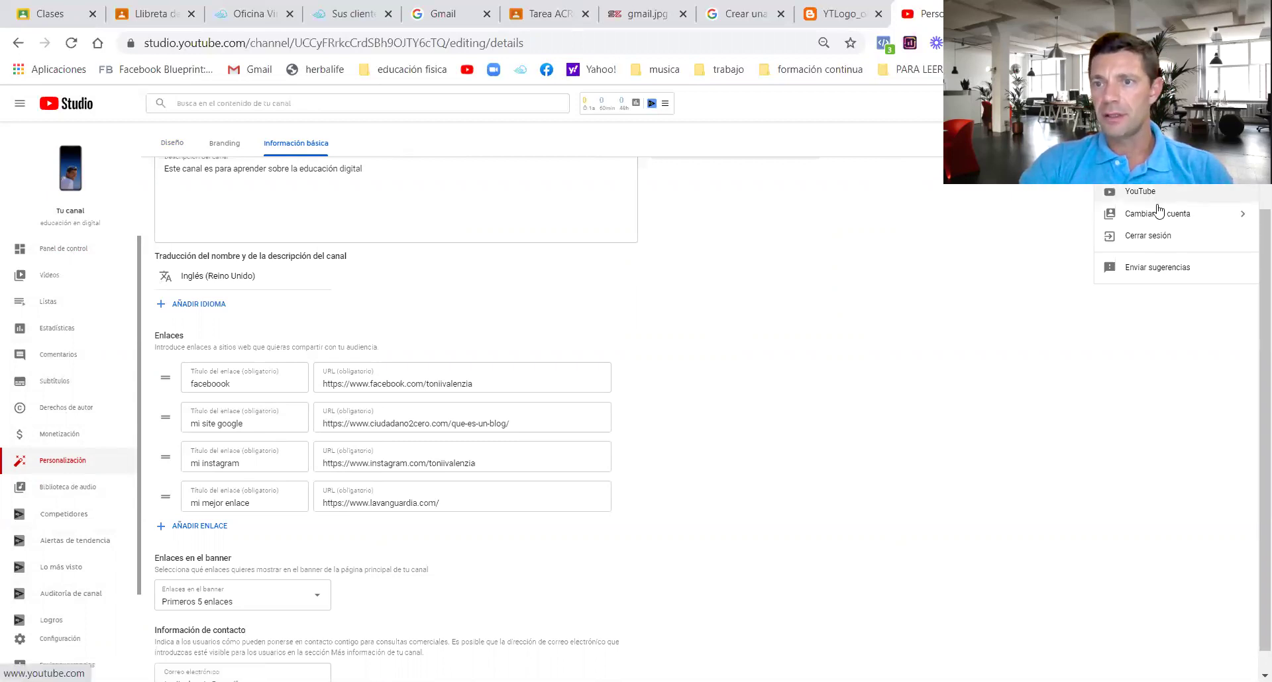
left_click(1142, 337)
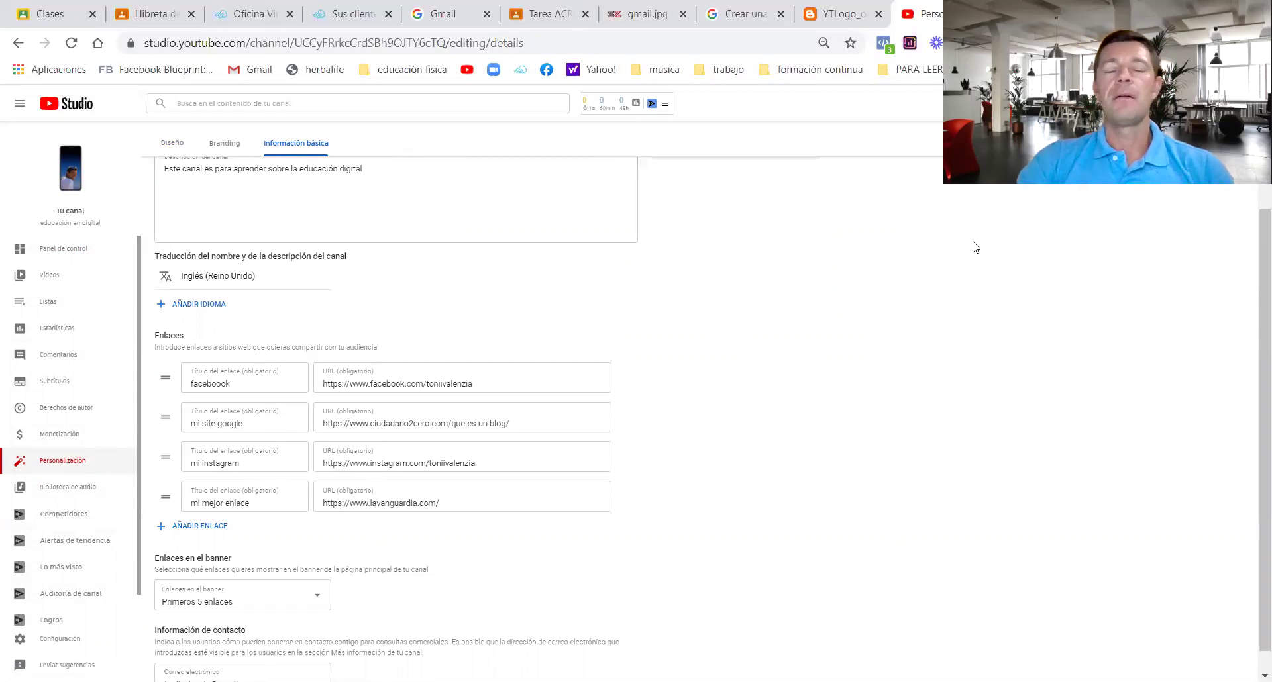